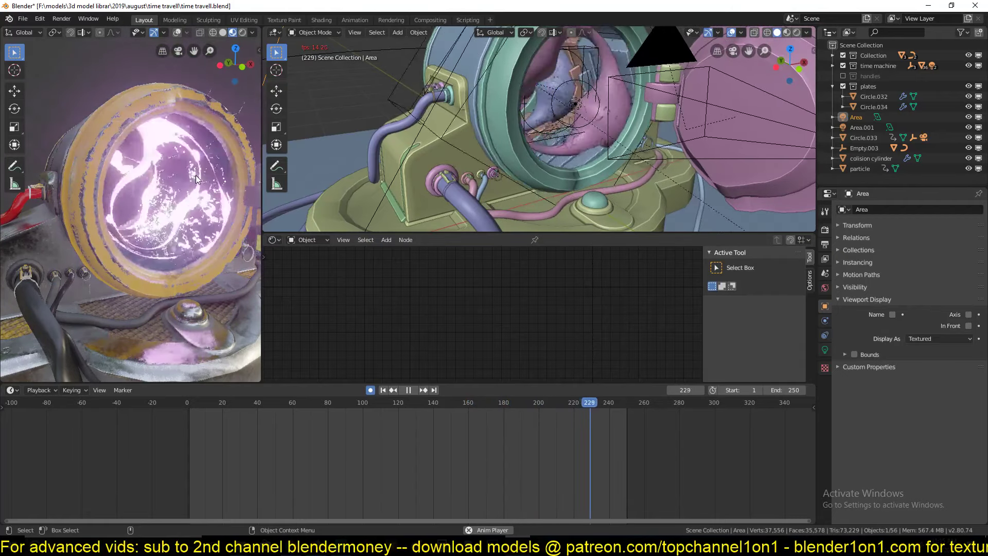
Step: Pause the animation and examine the finished time machine and its glowing portal in both viewports
{"action": "key", "text": "space"}
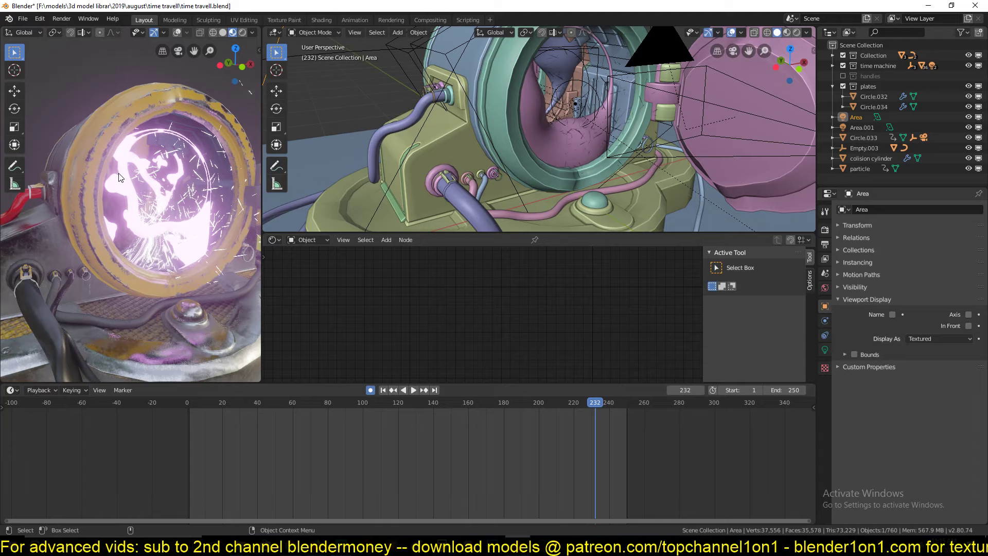
{"action": "scroll", "coordinate": [490, 154], "scroll_direction": "down", "scroll_amount": 7}
{"action": "middle_click_drag", "start_coordinate": [399, 121], "coordinate": [475, 123]}
{"action": "scroll", "coordinate": [520, 132], "scroll_direction": "up", "scroll_amount": 4}
{"action": "scroll", "coordinate": [517, 131], "scroll_direction": "down", "scroll_amount": 4}
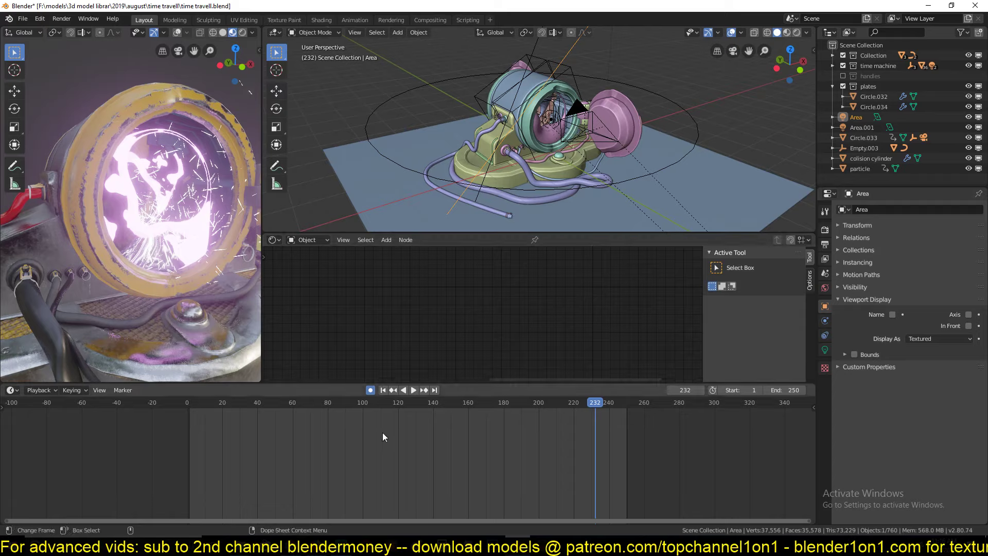
{"action": "scroll", "coordinate": [112, 172], "scroll_direction": "down", "scroll_amount": 9}
{"action": "middle_click_drag", "start_coordinate": [112, 172], "coordinate": [123, 191]}
{"action": "scroll", "coordinate": [141, 201], "scroll_direction": "up", "scroll_amount": 4}
{"action": "scroll", "coordinate": [109, 192], "scroll_direction": "up", "scroll_amount": 5}
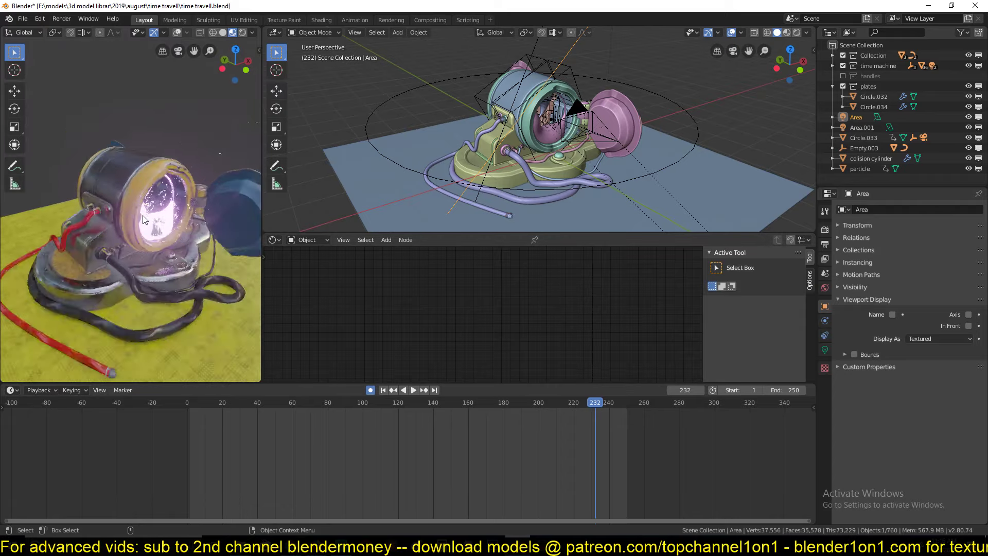
{"action": "scroll", "coordinate": [143, 216], "scroll_direction": "down", "scroll_amount": 2}
Step: Switch to the browser to view the BlenderMoney YouTube channel's uploads, and return to the time machine scene in Blender
{"action": "left_click", "coordinate": [317, 545]}
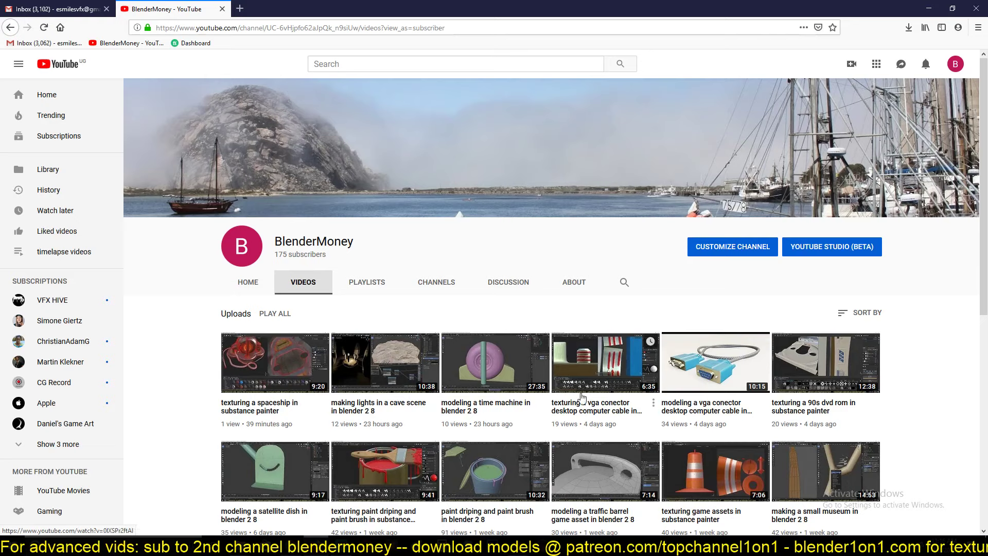
{"action": "left_click", "coordinate": [930, 9]}
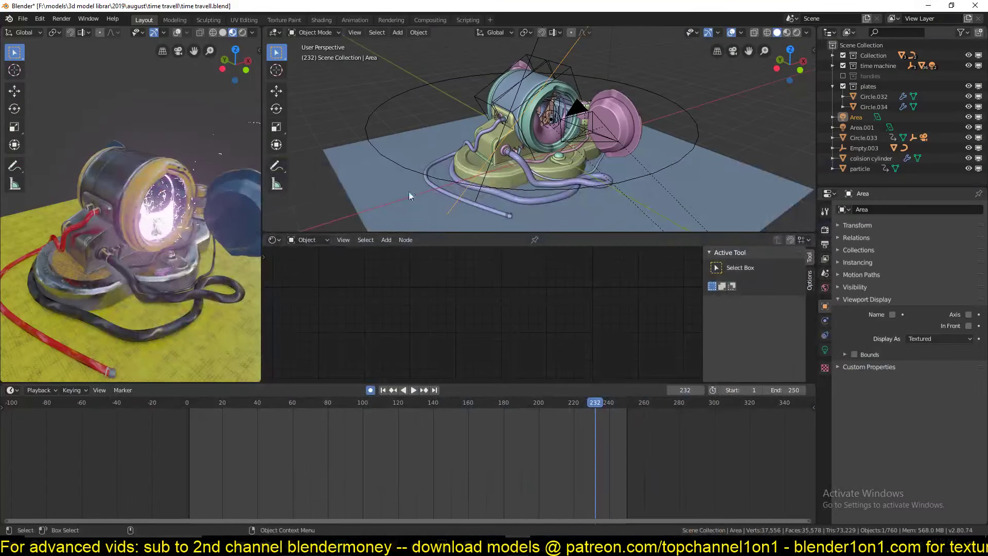
{"action": "scroll", "coordinate": [422, 159], "scroll_direction": "down", "scroll_amount": 1}
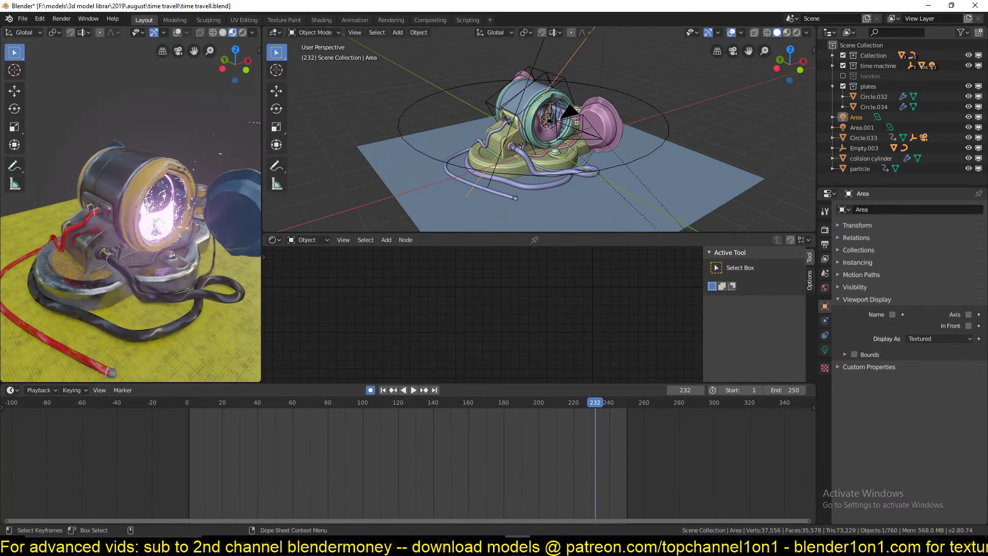
Step: Switch to the new, empty Blender session, dismiss the splash screen and delete the default cube
{"action": "left_click", "coordinate": [533, 492]}
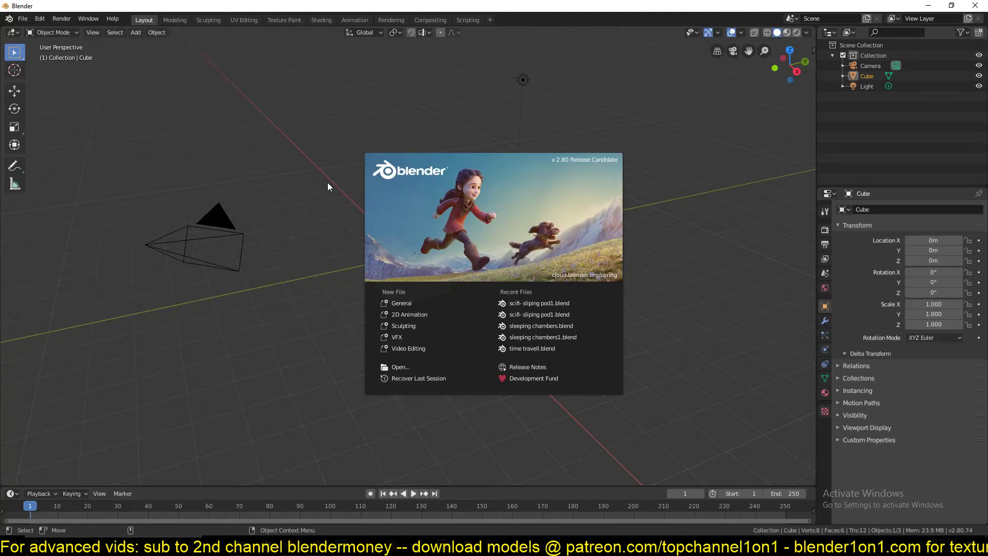
{"action": "left_click", "coordinate": [381, 135]}
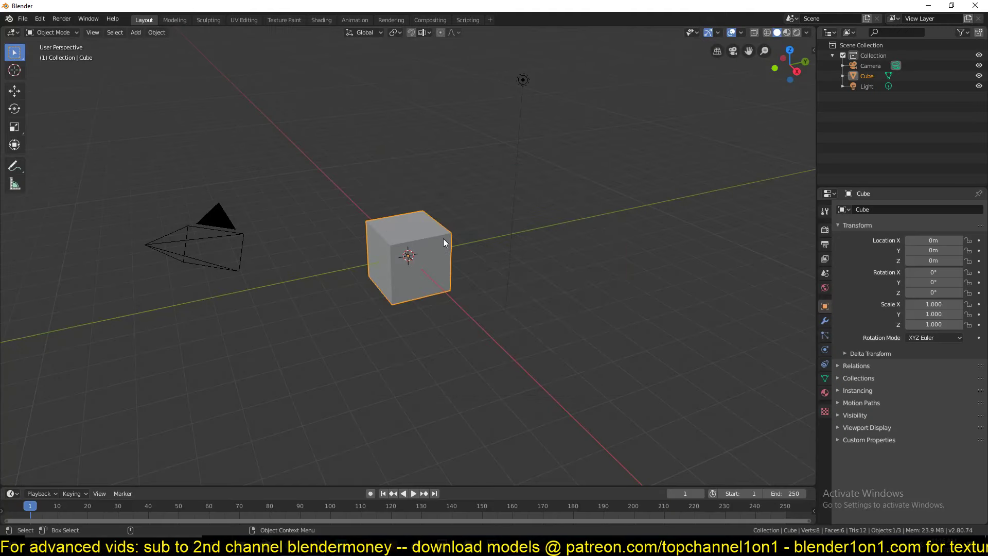
{"action": "key", "text": "Delete"}
Step: Add a Bezier circle at the origin and scale it up to about 4.07
{"action": "key", "text": "shift+a"}
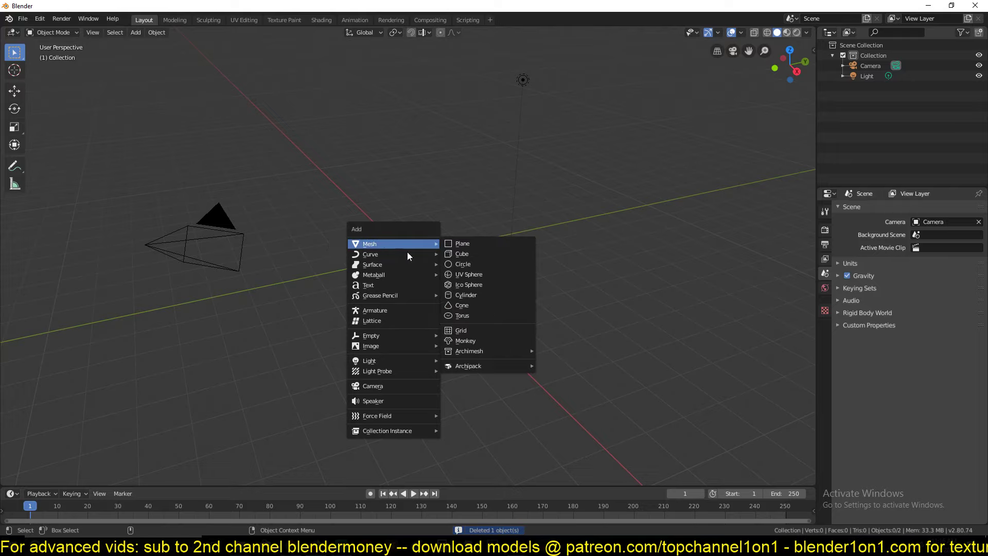
{"action": "mouse_move", "coordinate": [382, 252]}
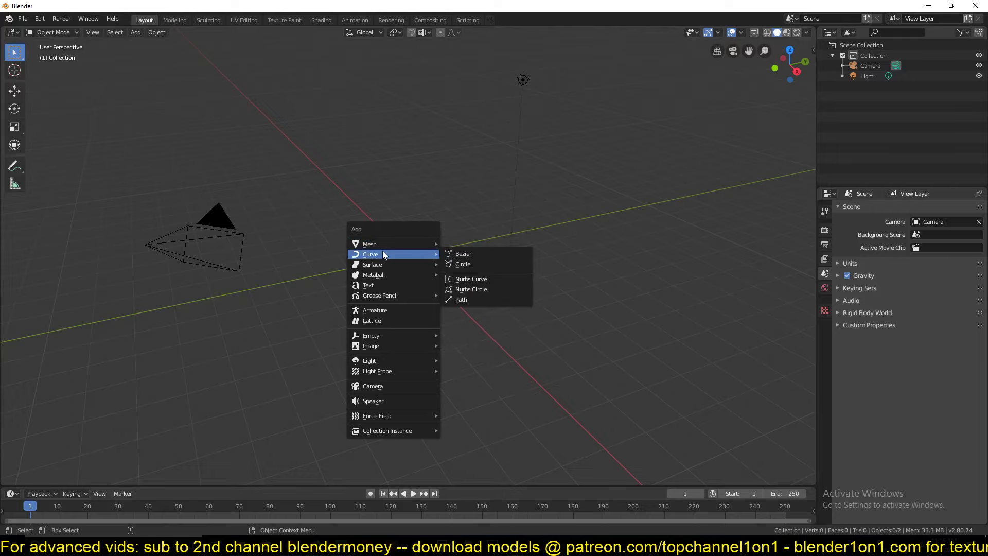
{"action": "left_click", "coordinate": [485, 264]}
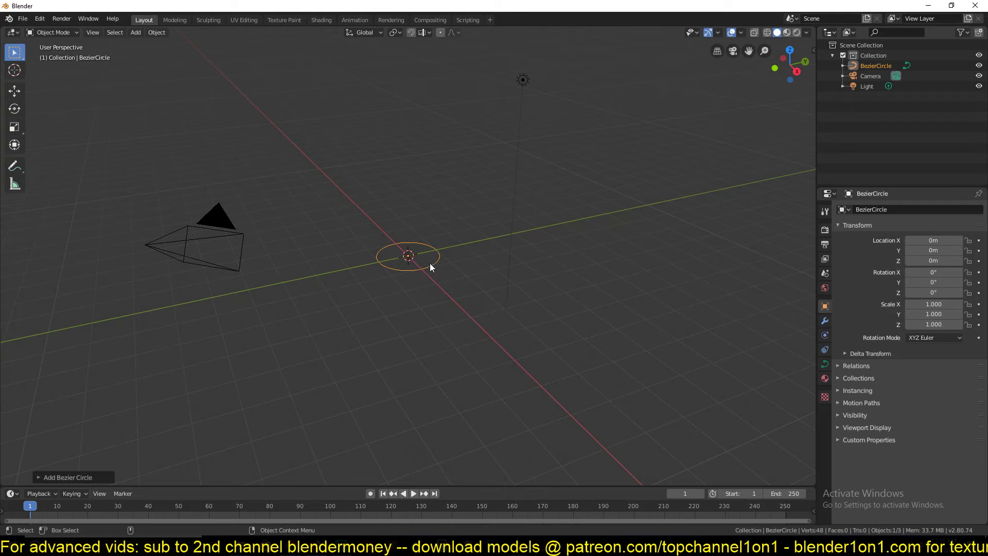
{"action": "key", "text": "s"}
{"action": "left_click", "coordinate": [529, 316]}
{"action": "scroll", "coordinate": [529, 316], "scroll_direction": "up", "scroll_amount": 3}
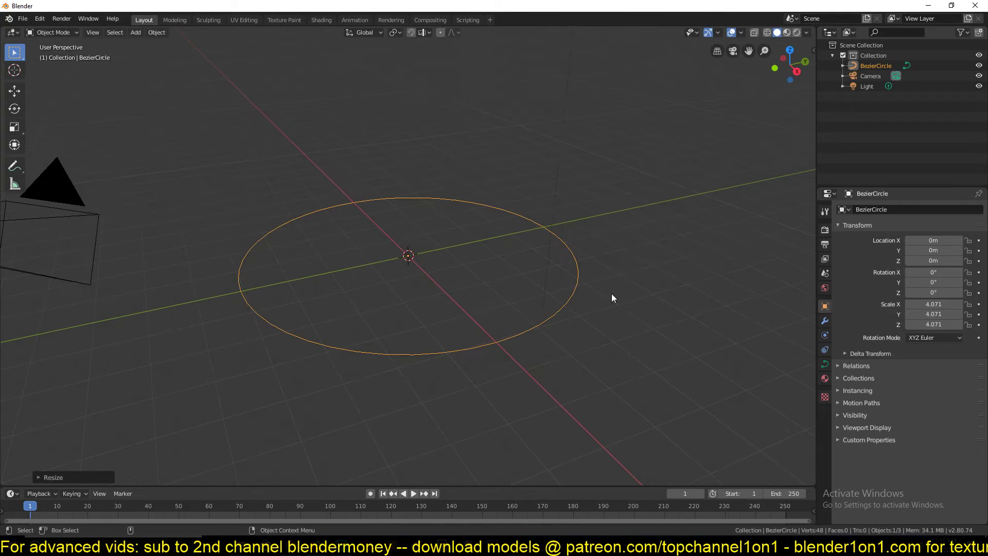
Step: Give the Bezier circle a round thickness by setting its bevel depth to 0.05 m
{"action": "left_click", "coordinate": [825, 364]}
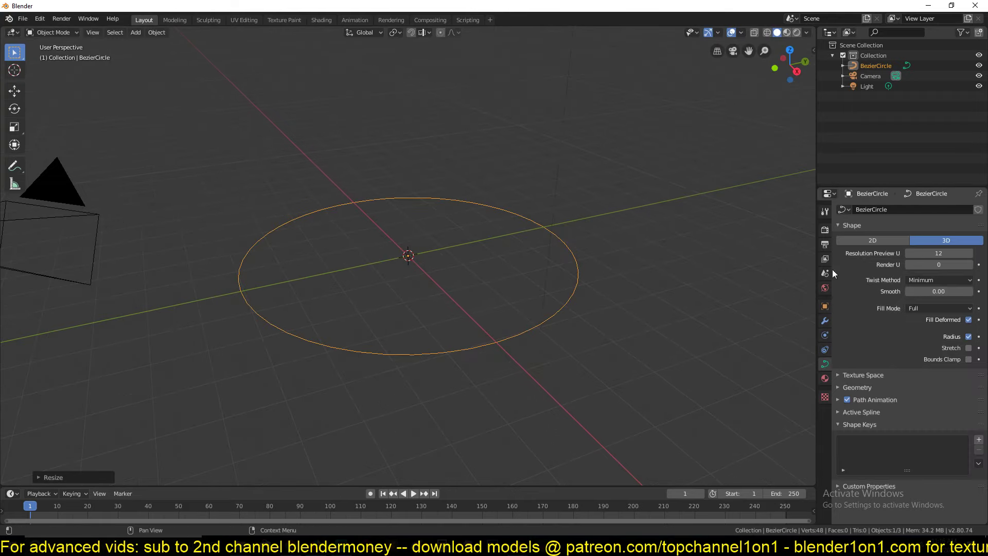
{"action": "left_click", "coordinate": [858, 387]}
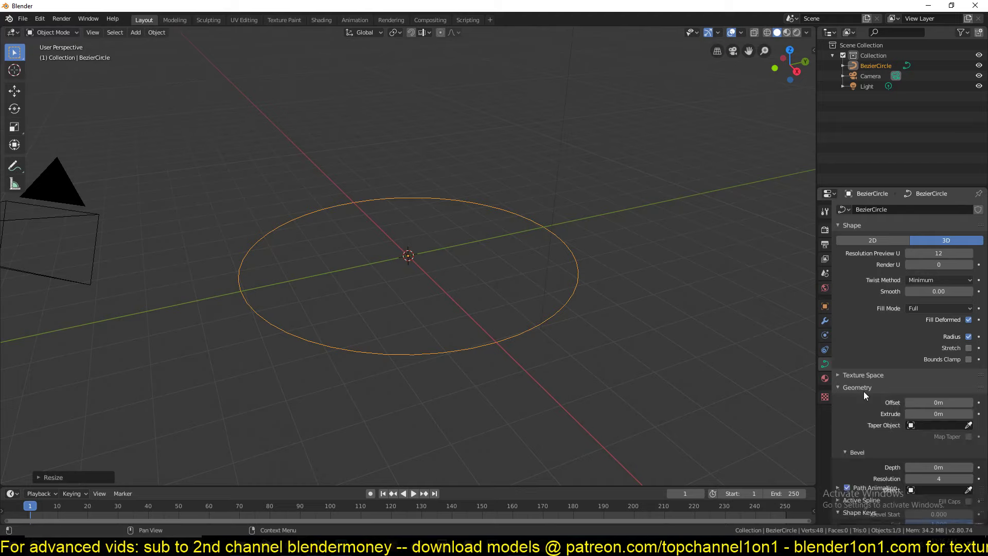
{"action": "scroll", "coordinate": [864, 413], "scroll_direction": "down", "scroll_amount": 4}
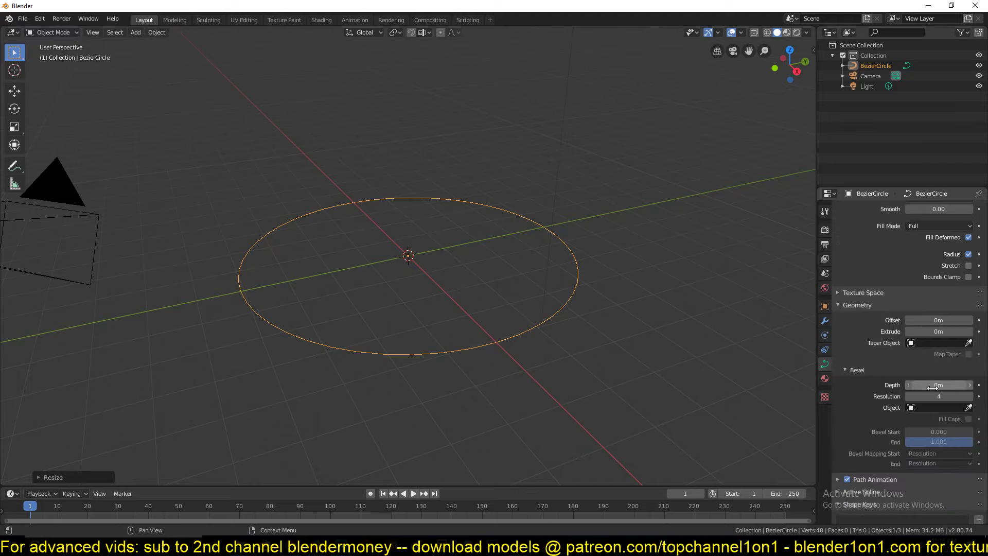
{"action": "mouse_move", "coordinate": [938, 384]}
{"action": "left_mouse_down"}
{"action": "mouse_move", "coordinate": [967, 384]}
{"action": "mouse_move", "coordinate": [952, 385]}
{"action": "left_mouse_up"}
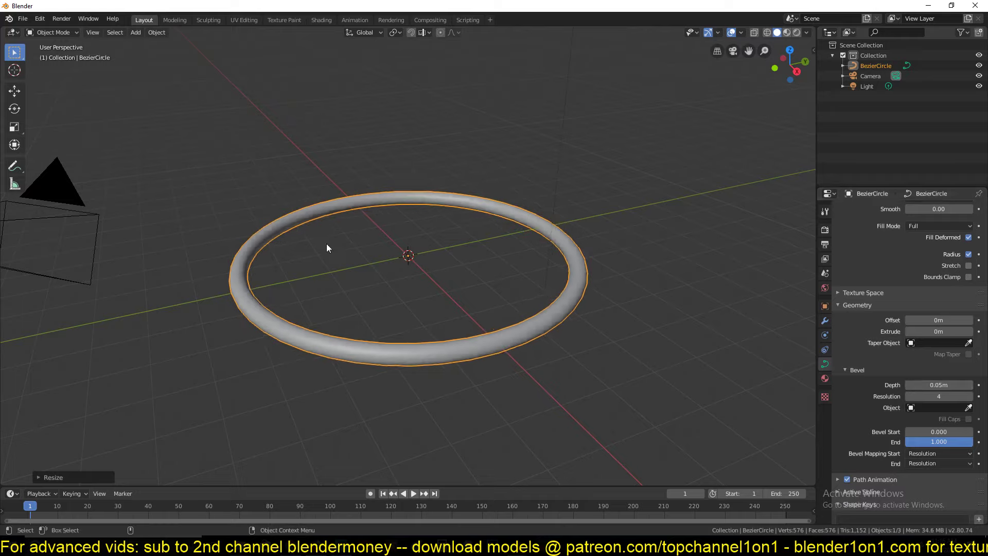
Step: Add a Wave modifier to the Bezier circle and play the animation briefly to preview it
{"action": "left_click", "coordinate": [824, 320]}
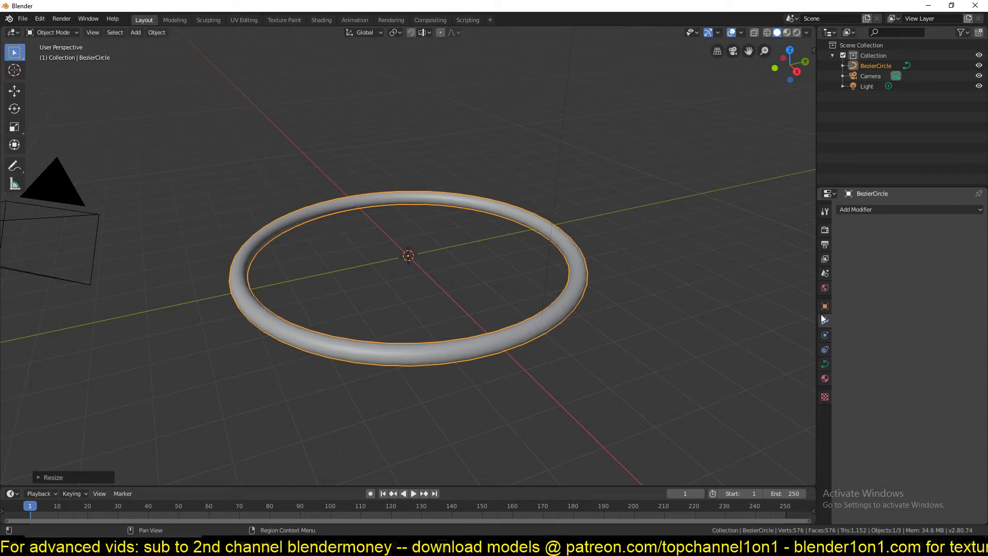
{"action": "left_click", "coordinate": [881, 208]}
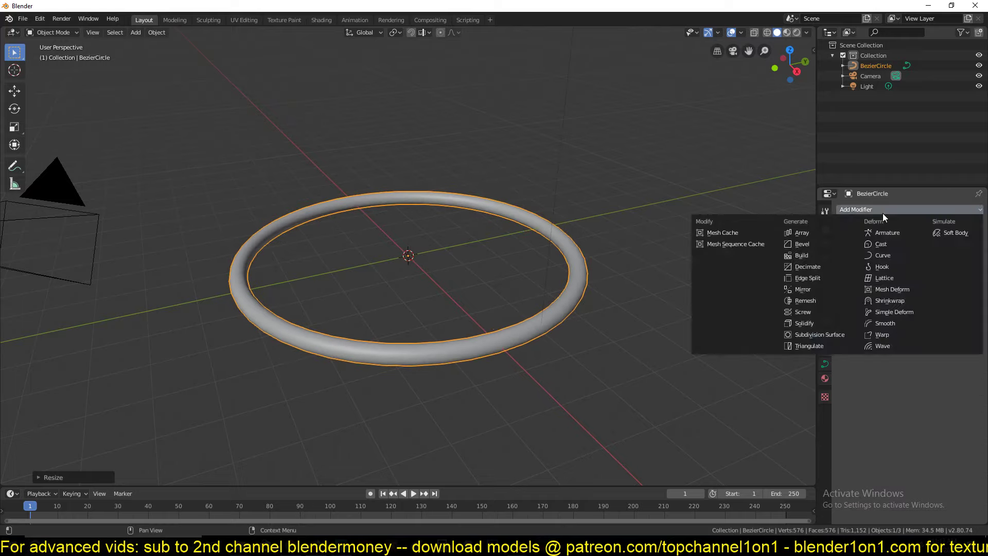
{"action": "left_click", "coordinate": [890, 342]}
{"action": "key", "text": "space"}
{"action": "scroll", "coordinate": [411, 235], "scroll_direction": "down", "scroll_amount": 3}
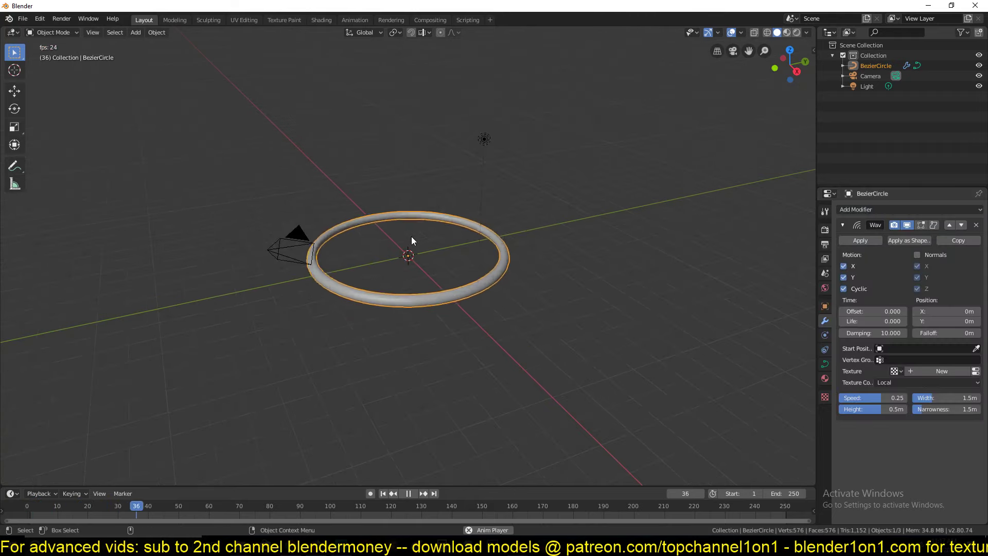
{"action": "key", "text": "space"}
Step: Rotate the ring 90 degrees about the global X axis and 90 degrees about the global Z axis
{"action": "type", "text": "rx"}
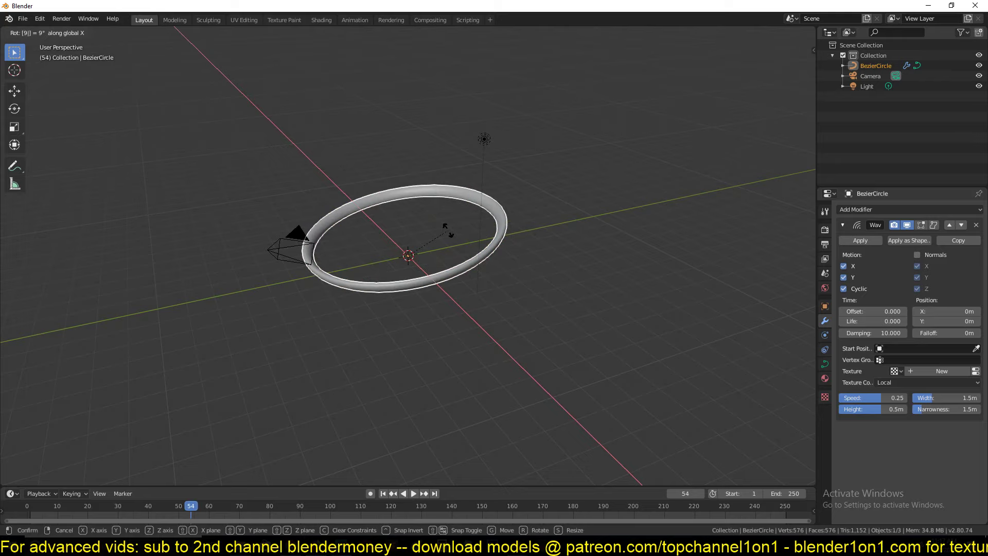
{"action": "type", "text": "90"}
{"action": "key", "text": "Return"}
{"action": "type", "text": "rz"}
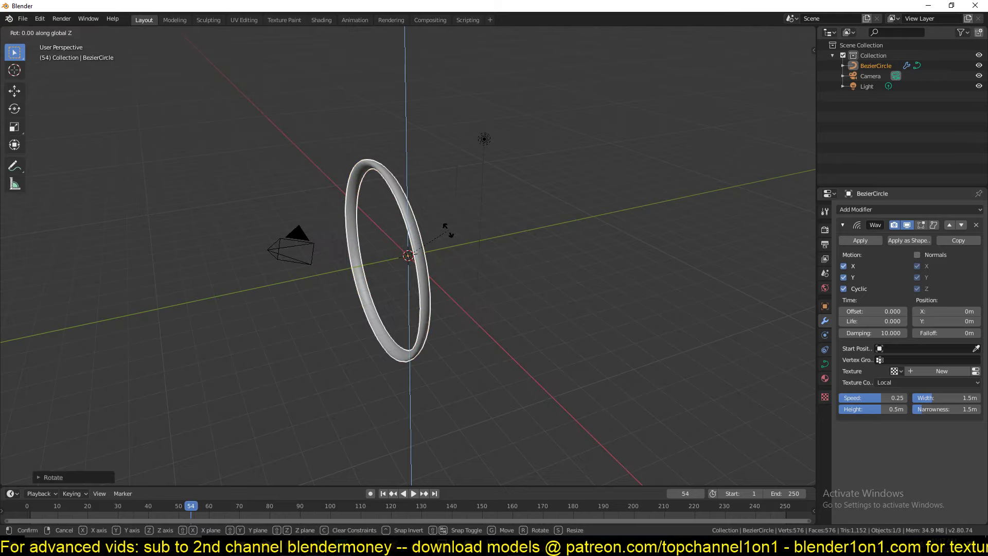
{"action": "type", "text": "90"}
{"action": "key", "text": "Return"}
Step: During playback, enable Normals in the Wave modifier, and set the wave position to X 6 m and Y 4 m
{"action": "key", "text": "space"}
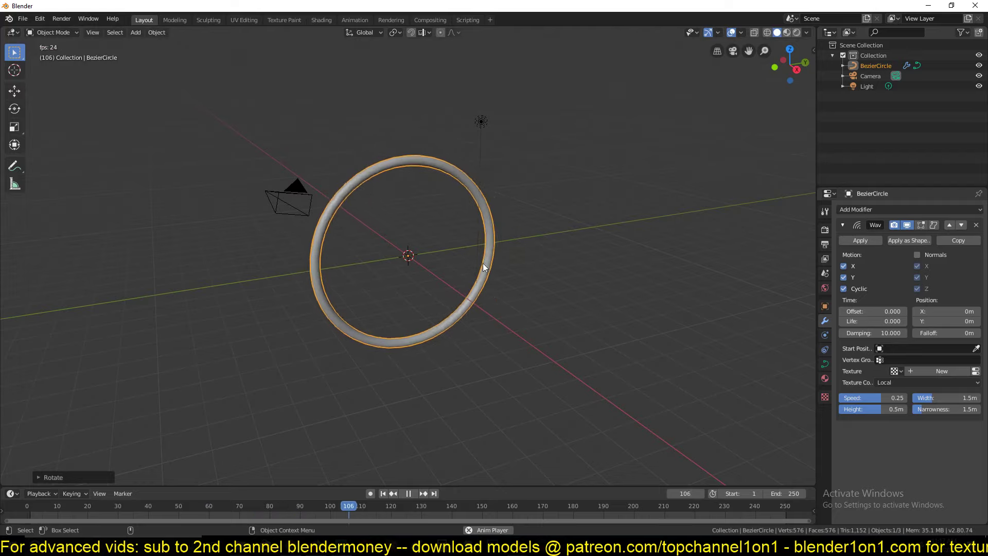
{"action": "left_click", "coordinate": [916, 254]}
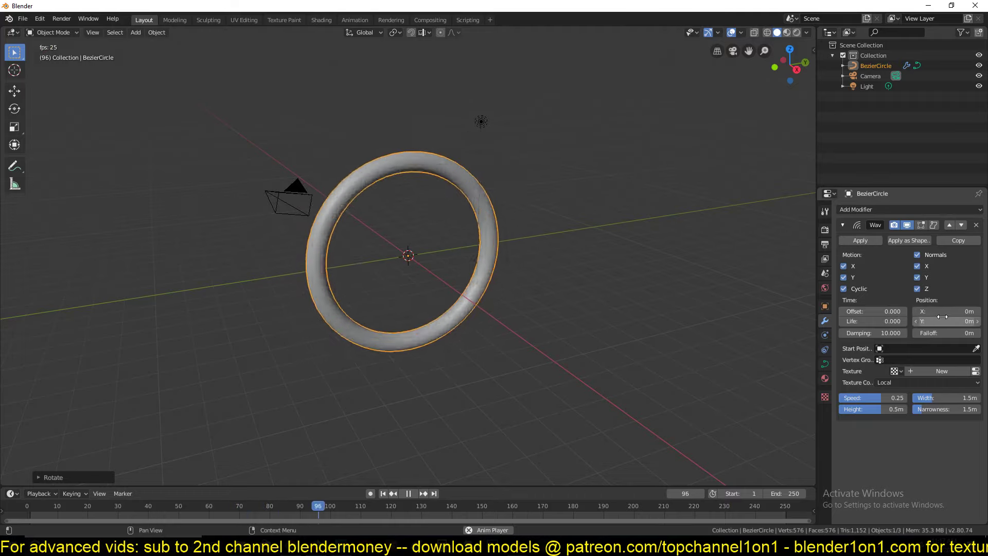
{"action": "left_click_drag", "start_coordinate": [946, 311], "coordinate": [972, 311]}
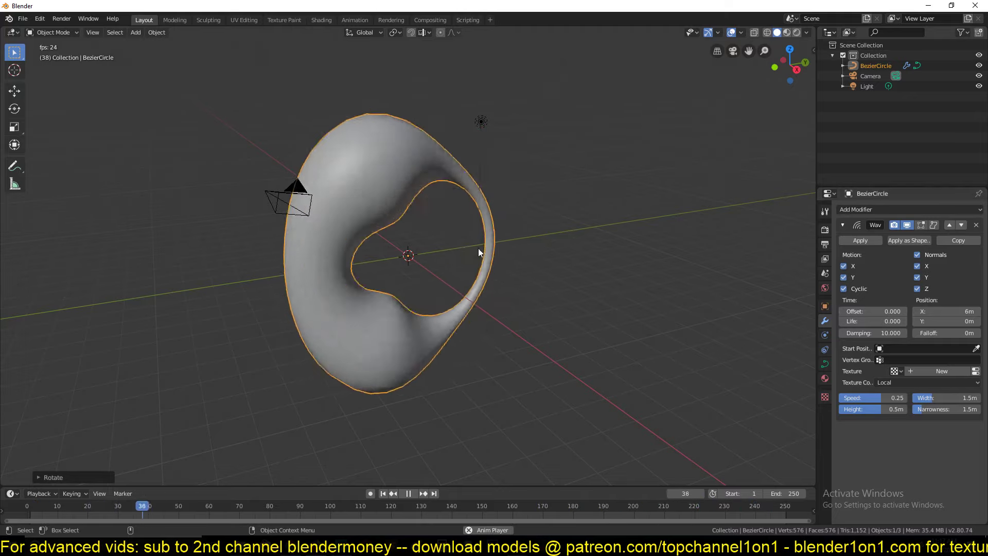
{"action": "key", "text": "space"}
{"action": "mouse_move", "coordinate": [934, 318]}
{"action": "left_mouse_down"}
{"action": "mouse_move", "coordinate": [968, 319]}
{"action": "mouse_move", "coordinate": [924, 325]}
{"action": "left_mouse_up"}
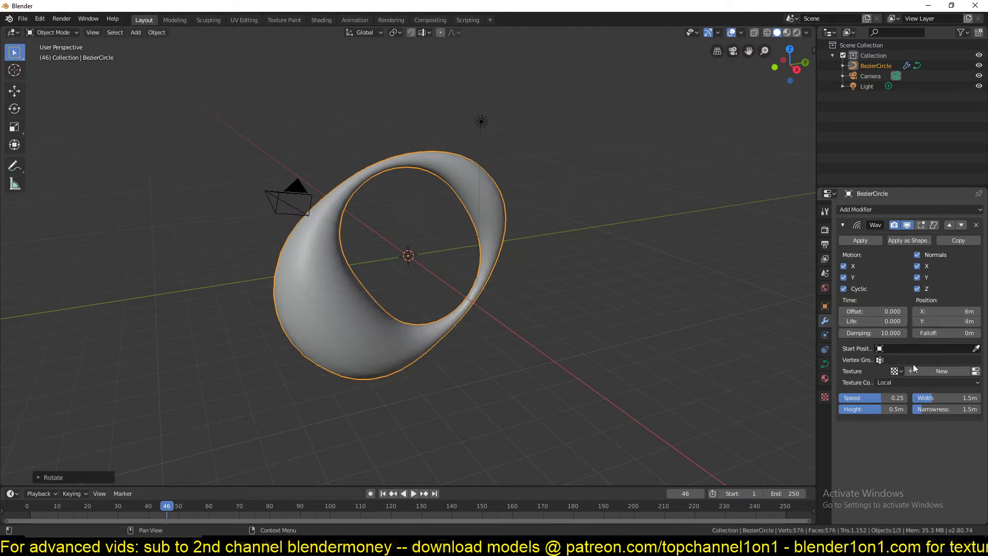
Step: Assign a new Clouds texture to the Wave modifier and play the animation to preview the distorted ring
{"action": "left_click", "coordinate": [974, 371]}
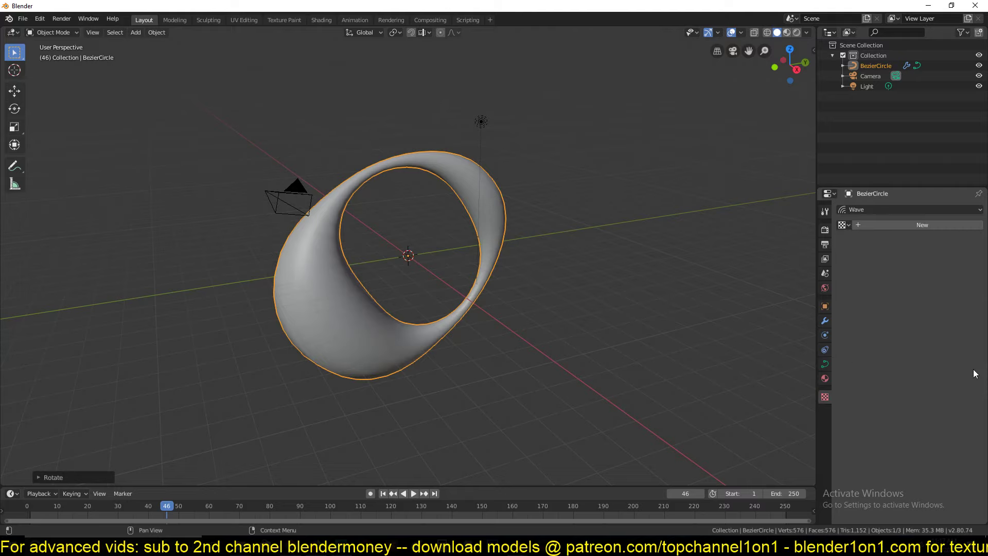
{"action": "left_click", "coordinate": [926, 225]}
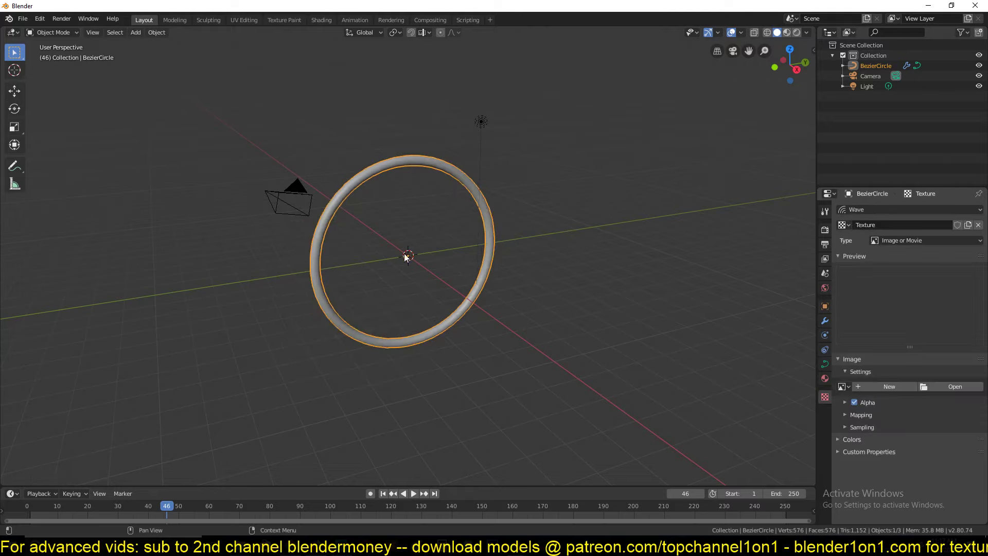
{"action": "left_click", "coordinate": [900, 241]}
{"action": "left_click", "coordinate": [893, 278]}
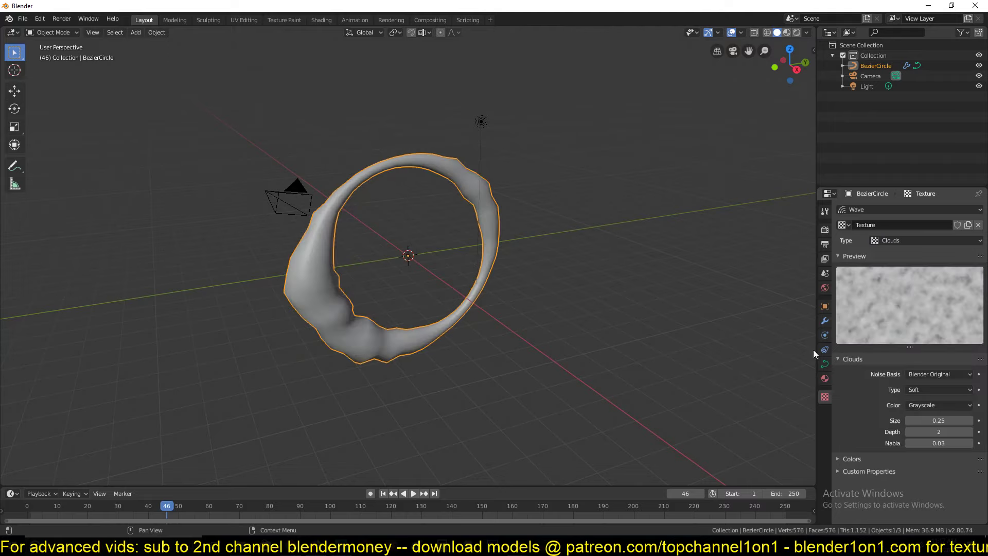
{"action": "key", "text": "space"}
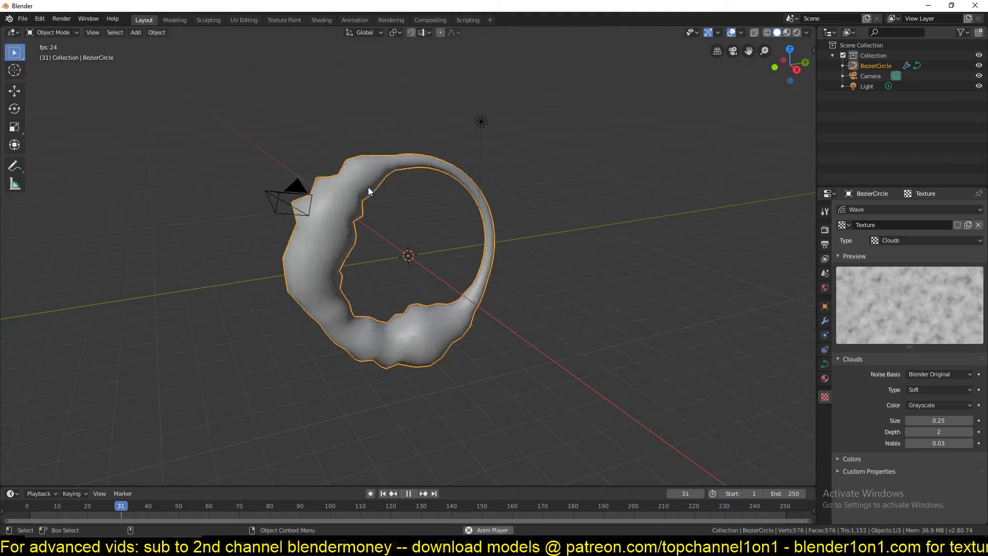
{"action": "key", "text": "space"}
Step: Set the Bezier circle's bevel resolution to 6
{"action": "scroll", "coordinate": [424, 134], "scroll_direction": "up", "scroll_amount": 3}
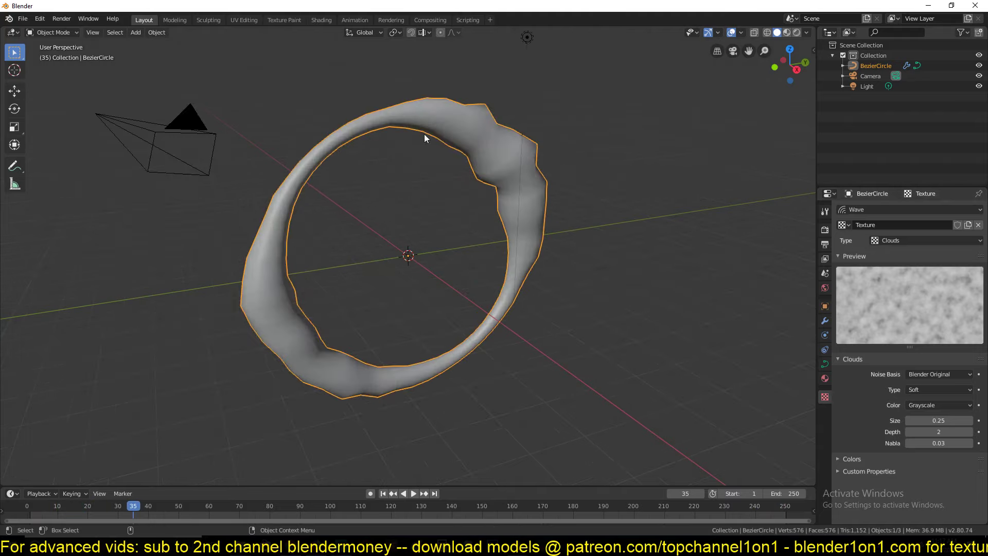
{"action": "middle_click_drag", "start_coordinate": [416, 116], "coordinate": [445, 88]}
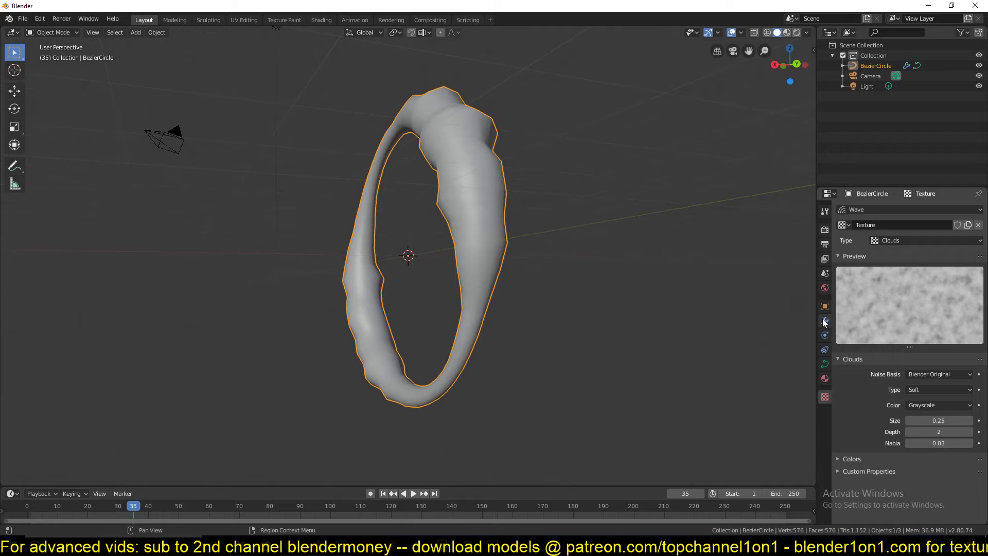
{"action": "left_click", "coordinate": [825, 364]}
{"action": "scroll", "coordinate": [911, 309], "scroll_direction": "down", "scroll_amount": 2}
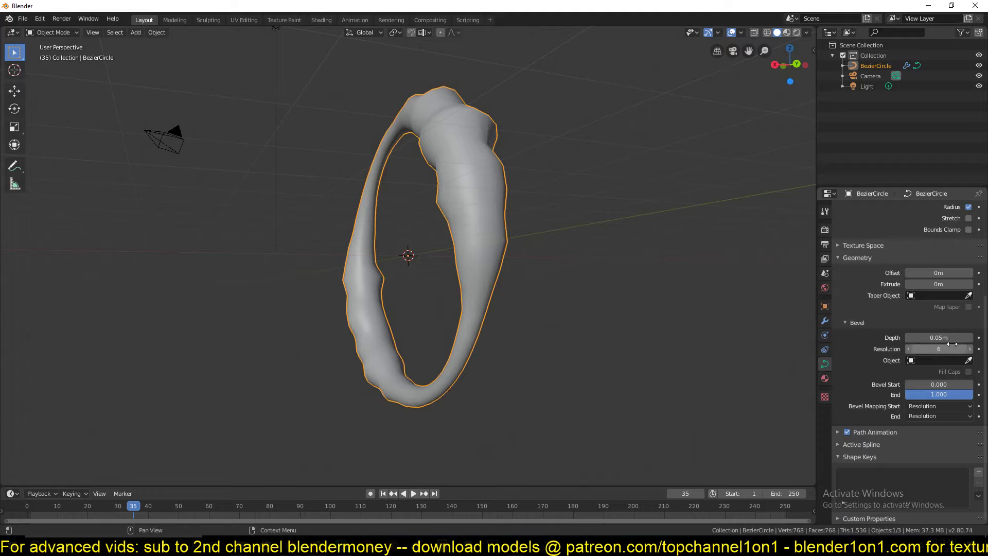
Step: Play the animation and inspect the smoother wave distortion on the ring from another angle
{"action": "key", "text": "space"}
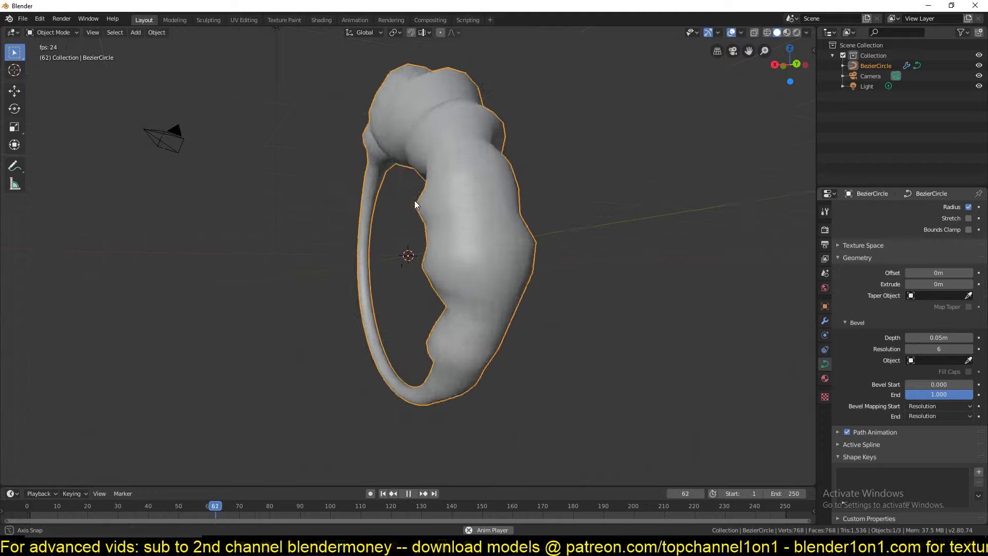
{"action": "middle_click_drag", "start_coordinate": [414, 199], "coordinate": [461, 206]}
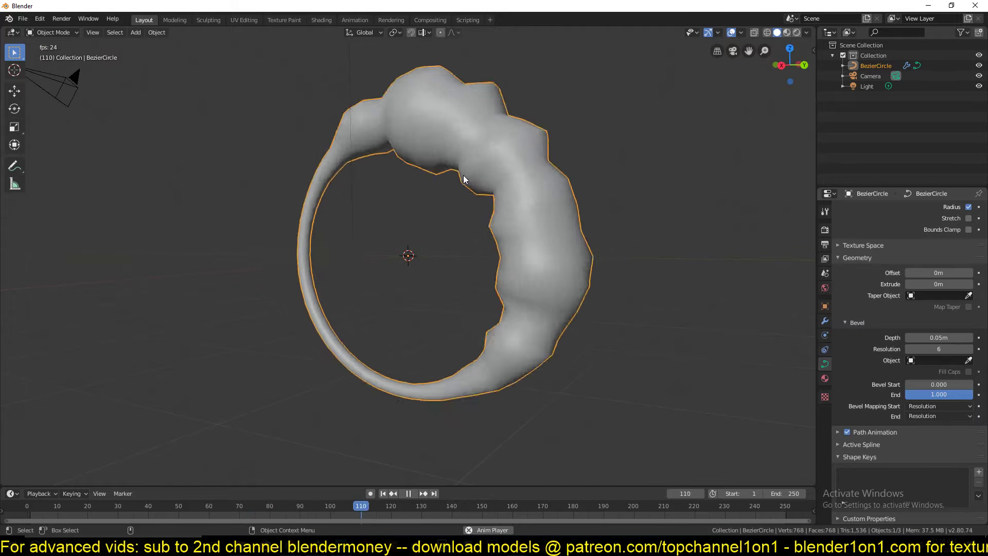
{"action": "key", "text": "space"}
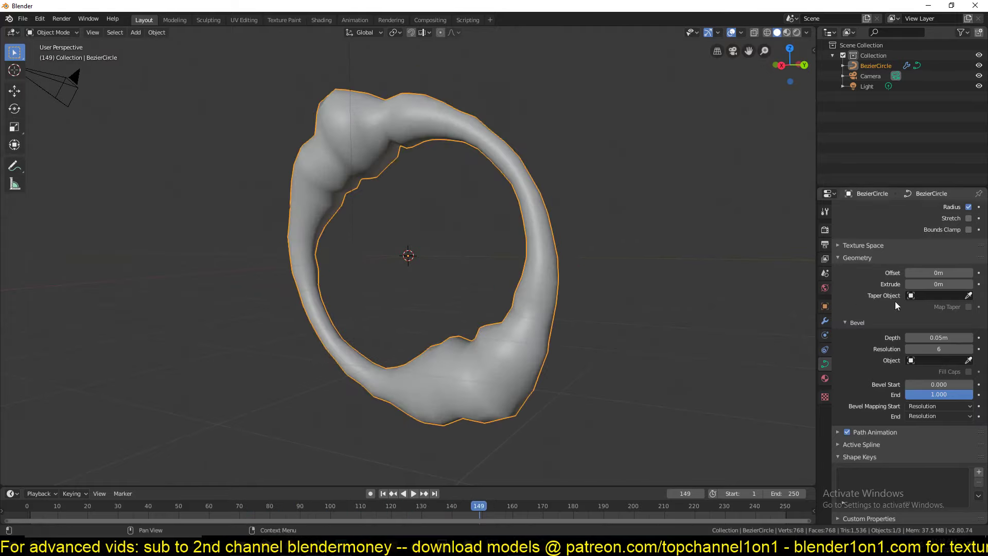
Step: Set the Bezier circle's preview resolution U to 19
{"action": "scroll", "coordinate": [897, 304], "scroll_direction": "up", "scroll_amount": 5}
{"action": "left_click", "coordinate": [968, 255]}
{"action": "left_click", "coordinate": [967, 254]}
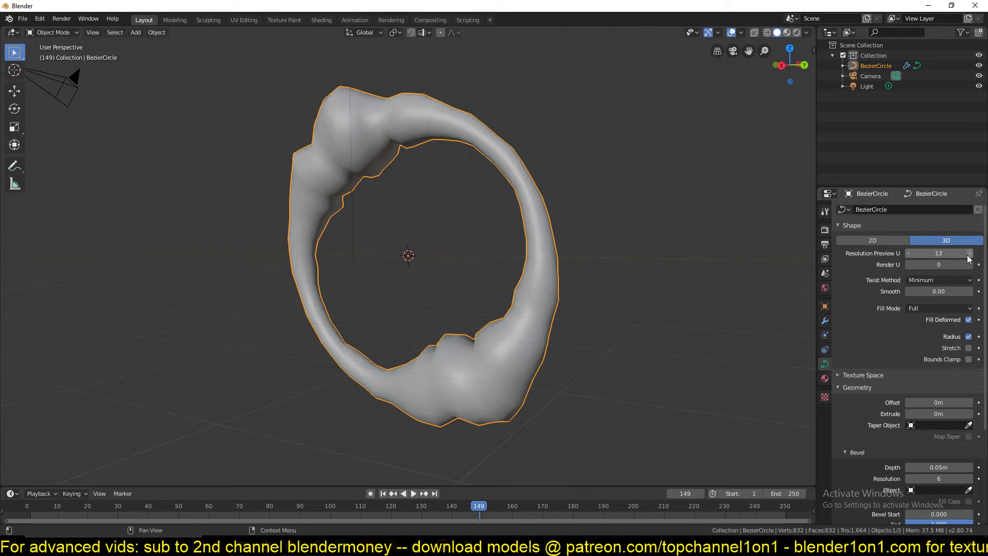
{"action": "left_click", "coordinate": [968, 254]}
{"action": "left_click", "coordinate": [968, 255]}
{"action": "left_click", "coordinate": [968, 254]}
{"action": "left_click", "coordinate": [968, 254]}
{"action": "left_click", "coordinate": [968, 254]}
Step: Play the animation and inspect the ring's denser wave deformation from other angles
{"action": "middle_click_drag", "start_coordinate": [535, 154], "coordinate": [367, 109]}
{"action": "key", "text": "space"}
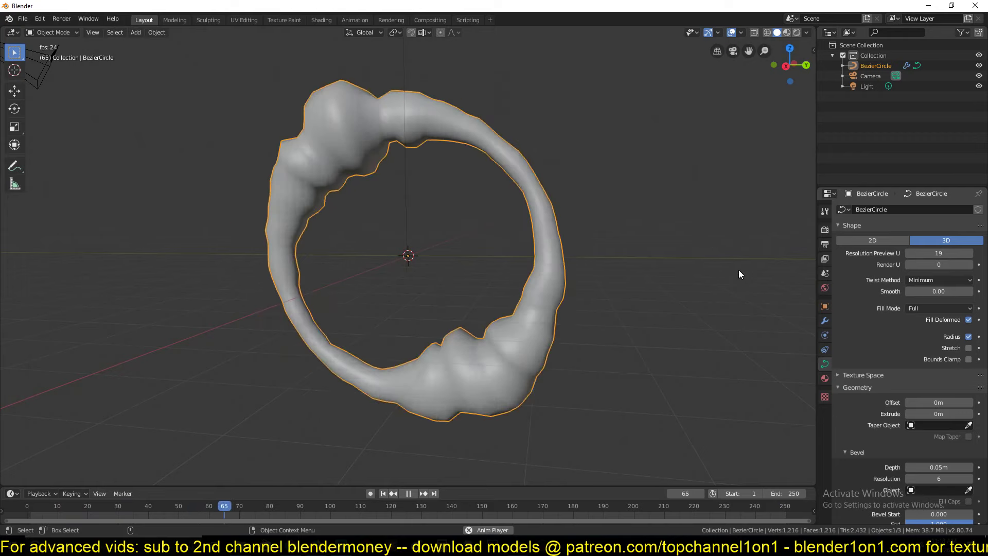
{"action": "key", "text": "space"}
{"action": "middle_click_drag", "start_coordinate": [739, 272], "coordinate": [396, 180]}
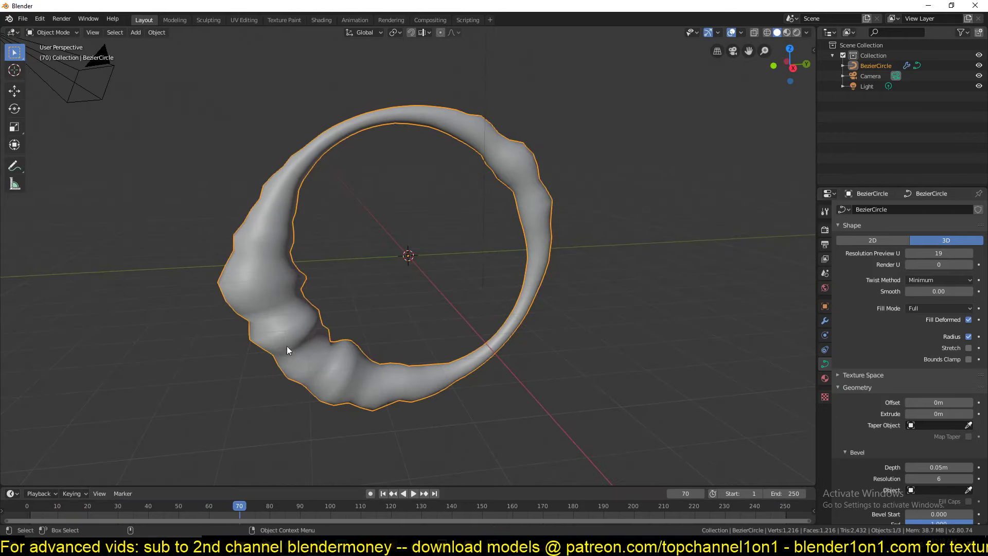
{"action": "left_click", "coordinate": [825, 379]}
{"action": "left_click", "coordinate": [824, 359]}
{"action": "key", "text": "r"}
{"action": "key", "text": "x"}
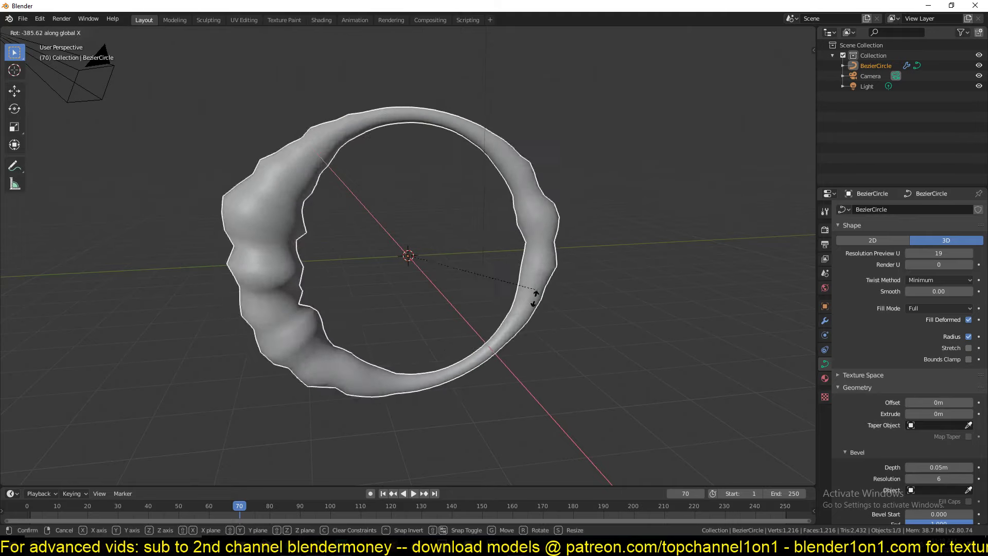
{"action": "right_click", "coordinate": [419, 332]}
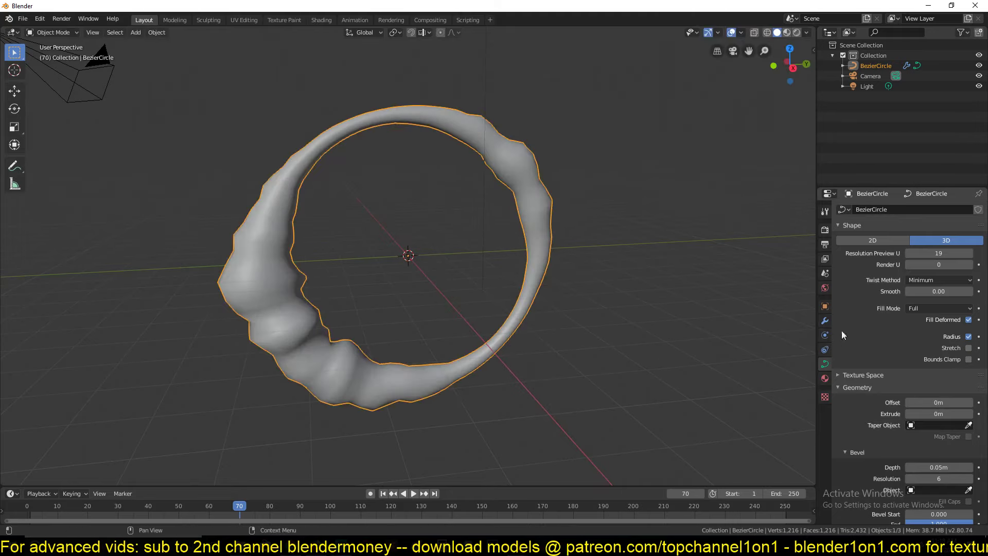
Step: Try the Wave modifier without X, Y and Cyclic motion during playback, and re-enable all three
{"action": "left_click", "coordinate": [825, 321]}
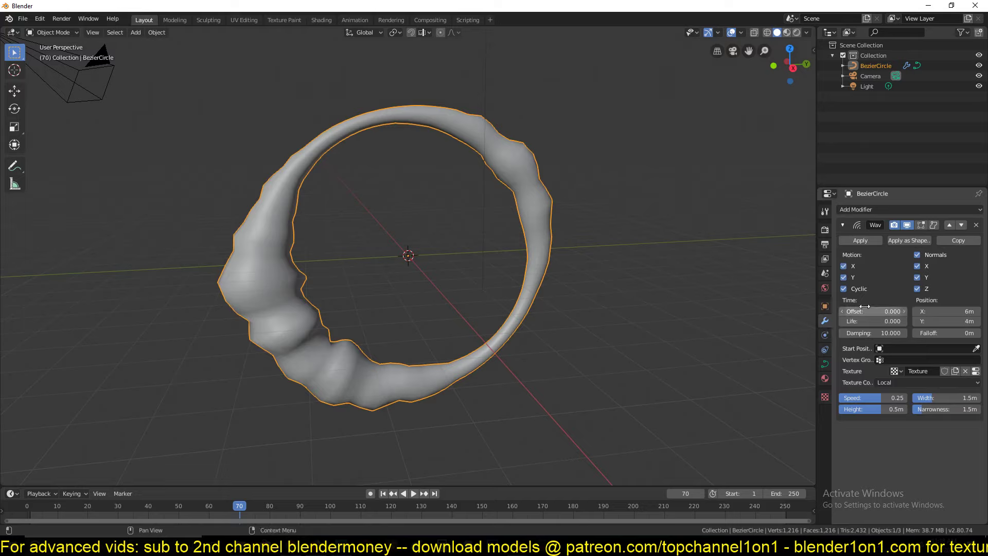
{"action": "left_click", "coordinate": [845, 278]}
{"action": "key", "text": "space"}
{"action": "left_click", "coordinate": [844, 266]}
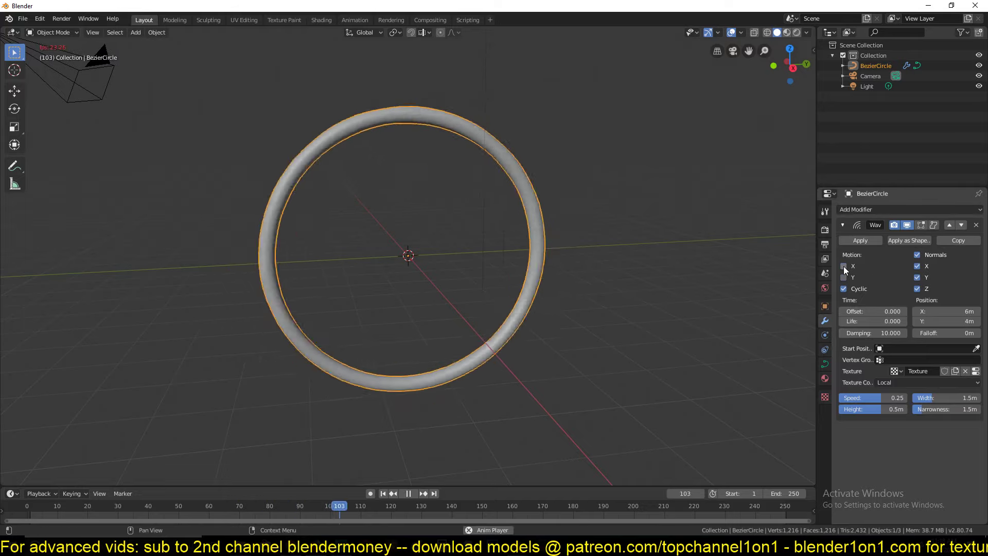
{"action": "left_click", "coordinate": [843, 289]}
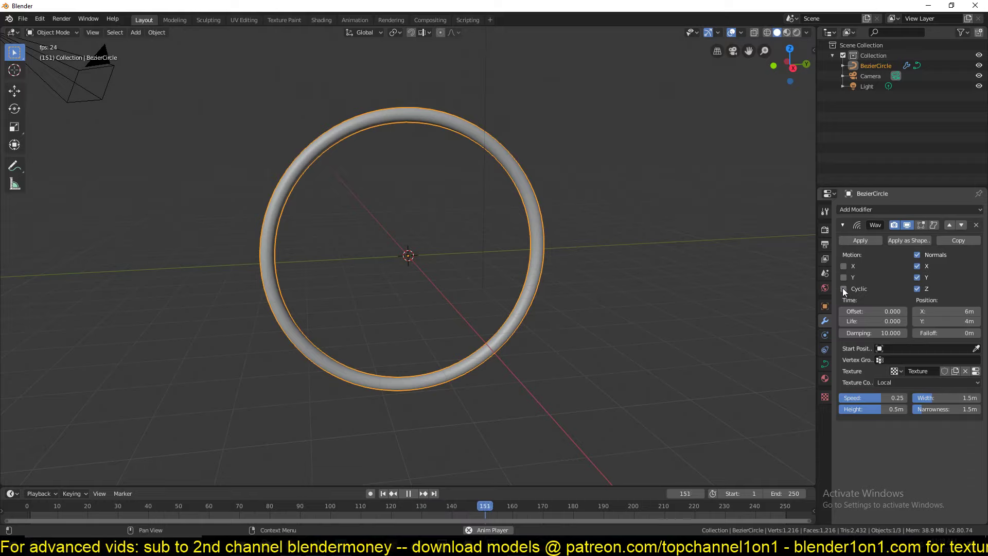
{"action": "left_click", "coordinate": [844, 289]}
{"action": "left_click", "coordinate": [843, 278]}
{"action": "left_click", "coordinate": [843, 267]}
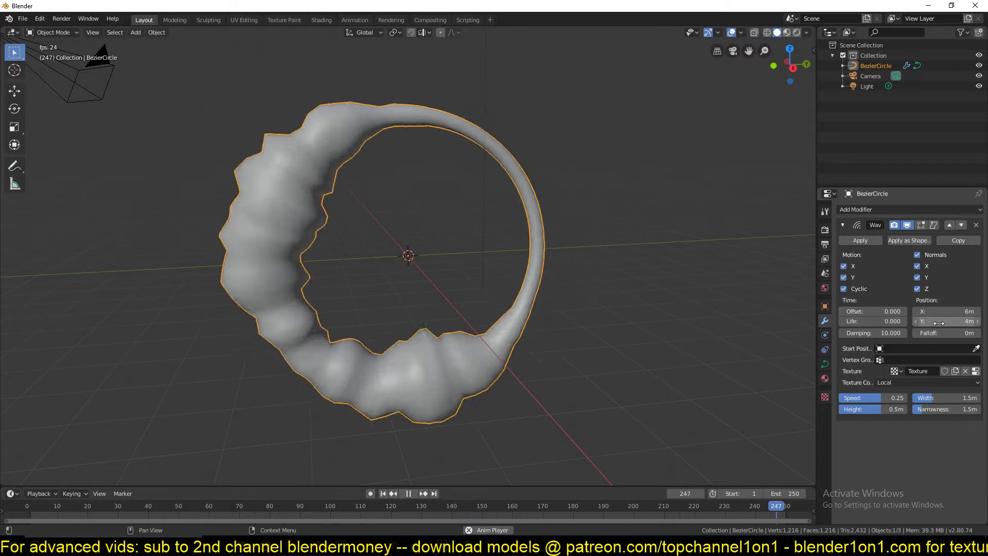
Step: Set the Wave modifier's speed to 0.34, height to 0.83 m, width to 2.1 m and narrowness to 1.9 m
{"action": "mouse_move", "coordinate": [889, 399]}
{"action": "left_mouse_down"}
{"action": "mouse_move", "coordinate": [880, 398]}
{"action": "mouse_move", "coordinate": [897, 410]}
{"action": "left_mouse_up"}
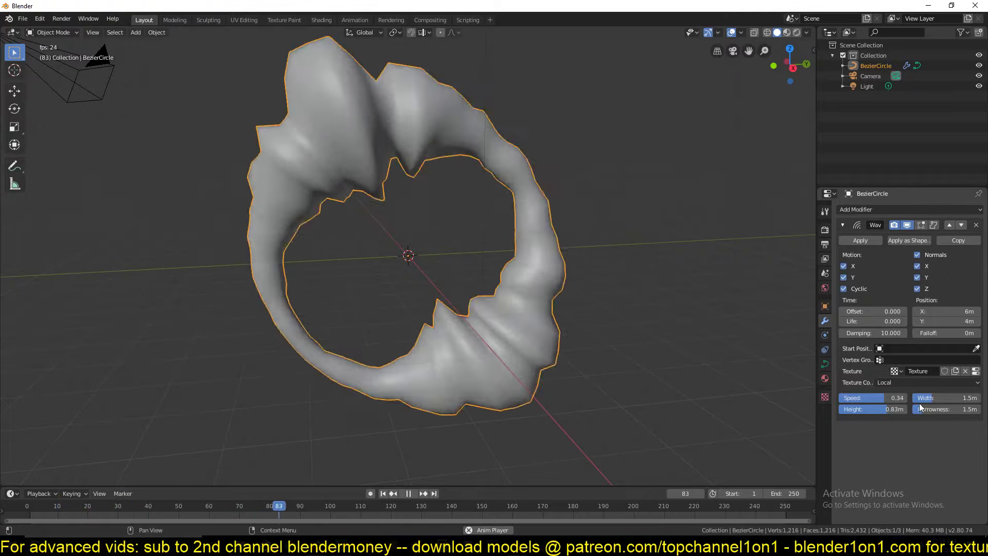
{"action": "left_click_drag", "start_coordinate": [924, 410], "coordinate": [927, 409]}
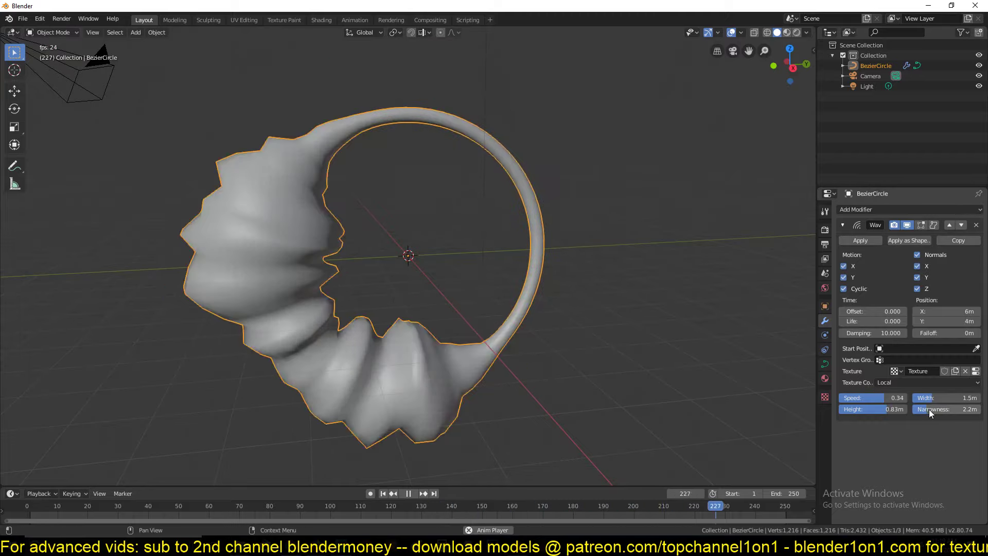
{"action": "left_click_drag", "start_coordinate": [928, 409], "coordinate": [921, 409]}
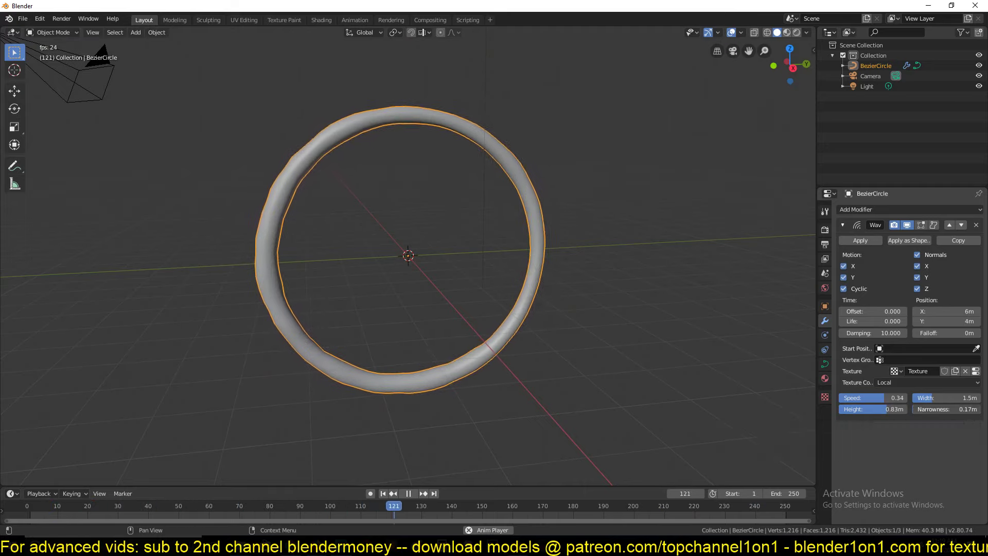
{"action": "left_click_drag", "start_coordinate": [914, 409], "coordinate": [938, 399]}
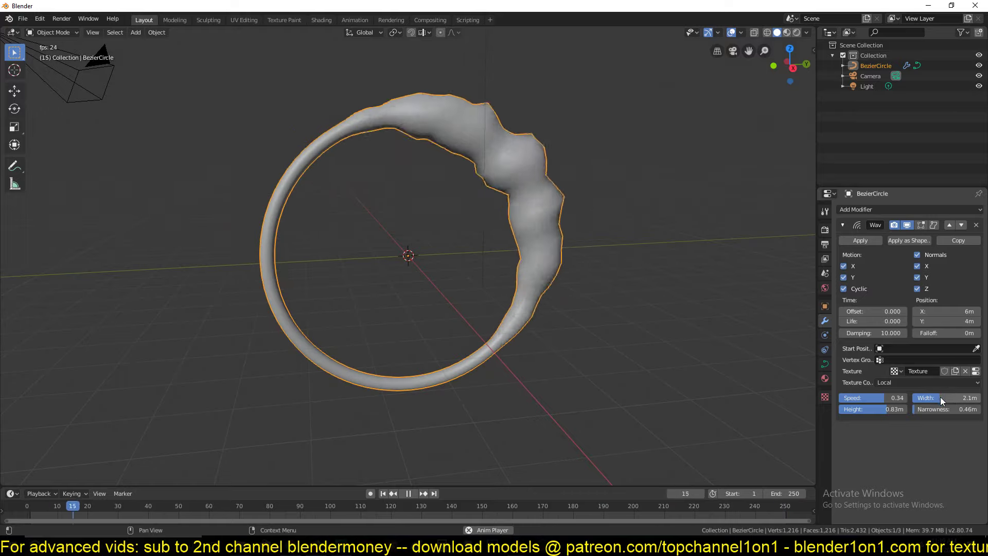
{"action": "left_click_drag", "start_coordinate": [932, 408], "coordinate": [935, 408]}
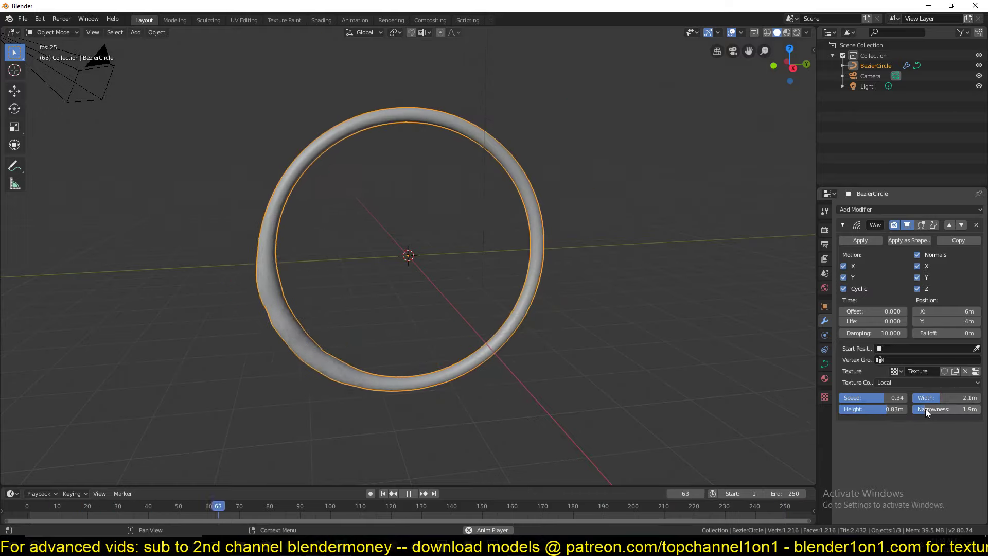
{"action": "left_click", "coordinate": [925, 409]}
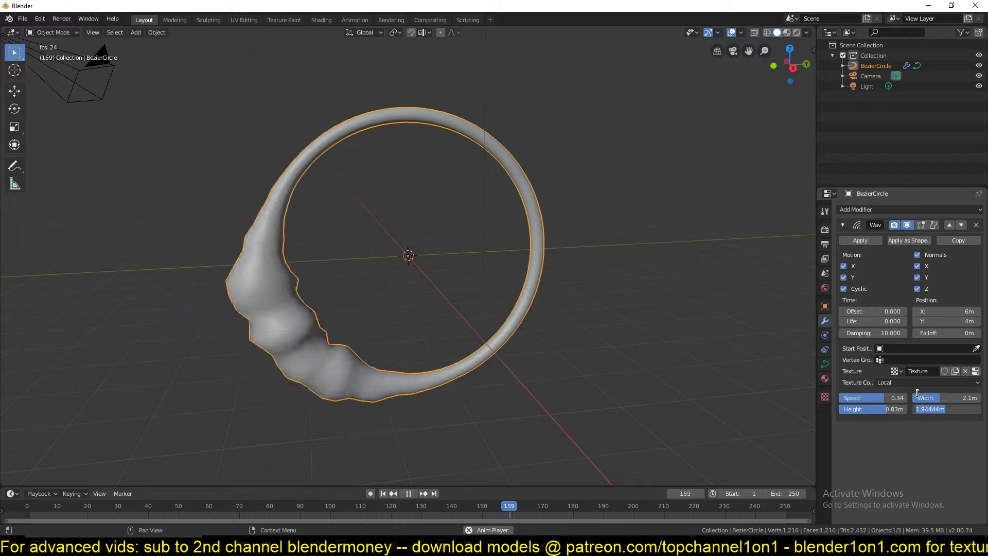
Step: Set the Wave modifier's position to X 0 m and Y 1 m, and check the animated ring
{"action": "left_click", "coordinate": [968, 320]}
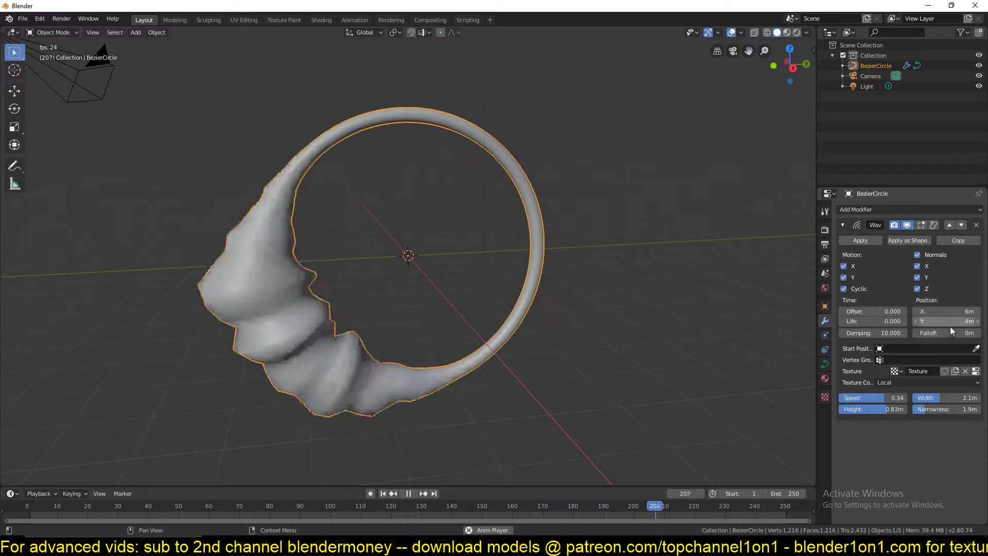
{"action": "left_click", "coordinate": [956, 322]}
{"action": "left_click", "coordinate": [968, 299]}
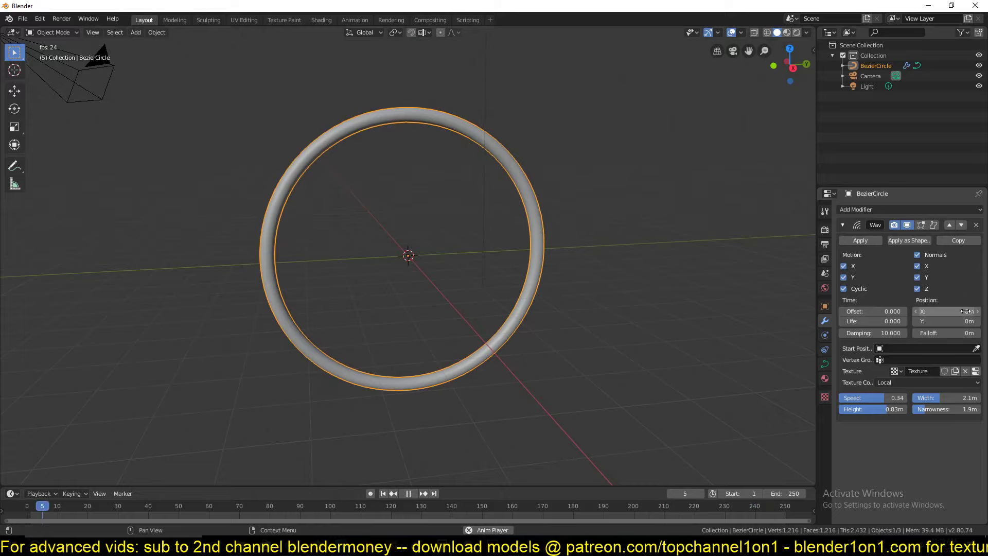
{"action": "left_click", "coordinate": [969, 319]}
{"action": "left_click", "coordinate": [968, 309]}
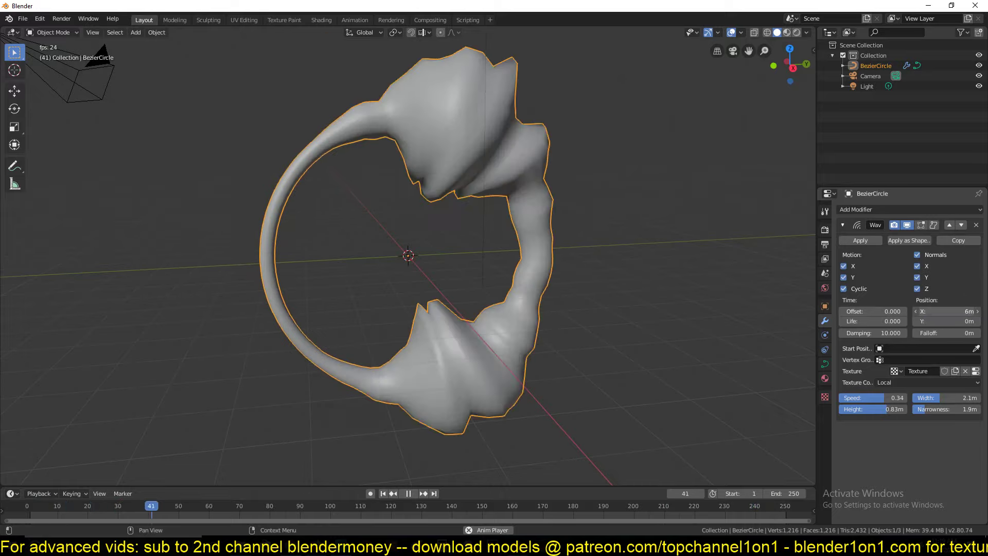
{"action": "type", "text": "0"}
{"action": "key", "text": "Return"}
{"action": "left_click", "coordinate": [964, 319]}
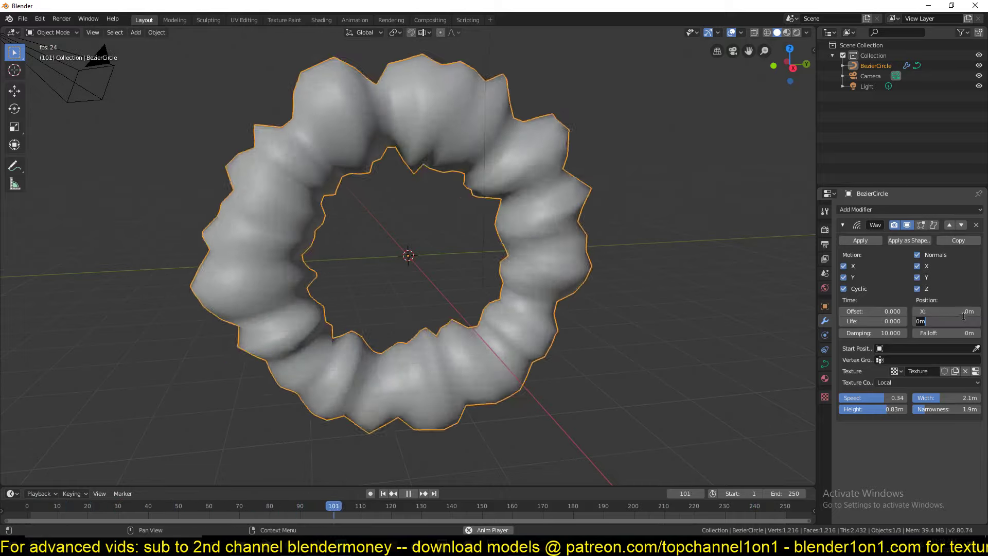
{"action": "type", "text": "1"}
{"action": "key", "text": "Return"}
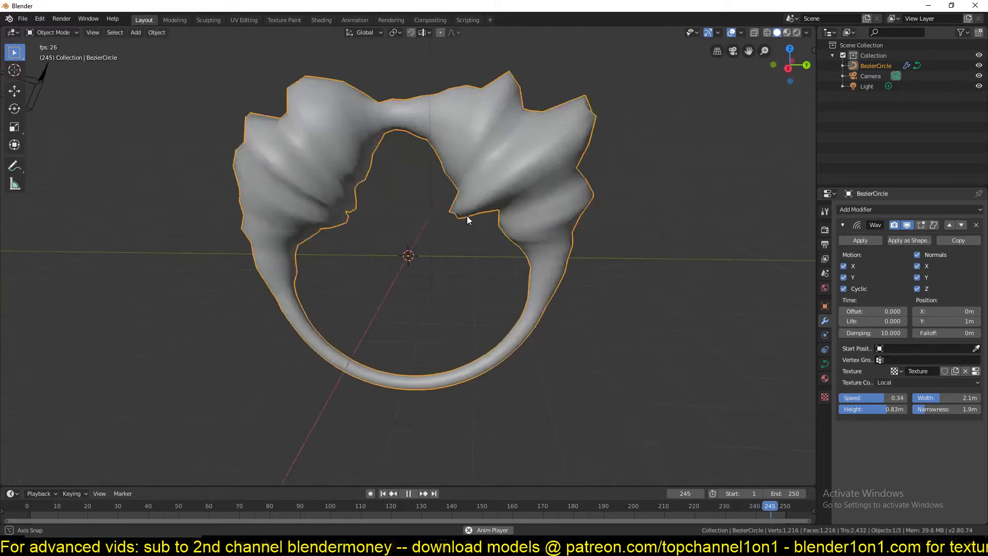
{"action": "middle_click_drag", "start_coordinate": [467, 214], "coordinate": [444, 221]}
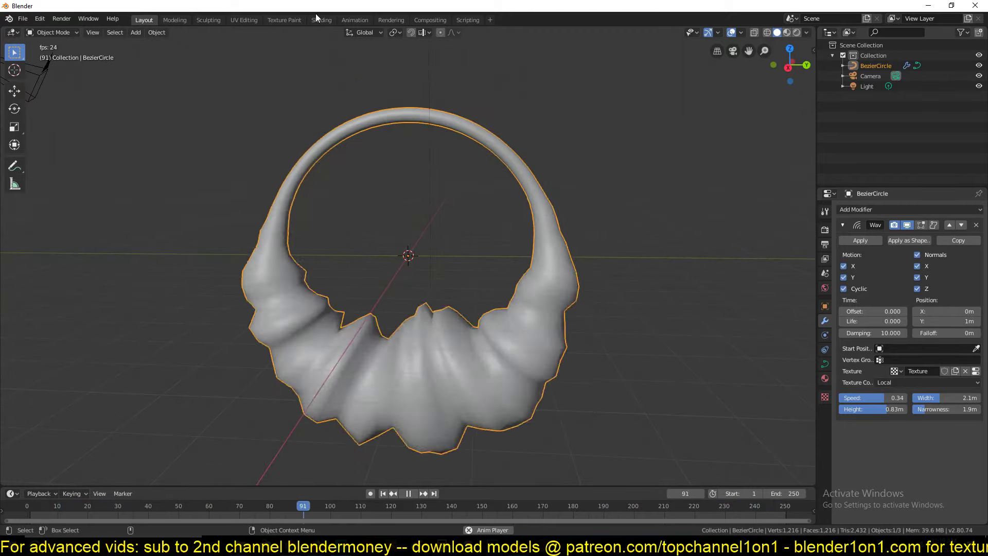
Step: In the Shading workspace's rendered view, set the world background color to an Environment Texture
{"action": "left_click", "coordinate": [321, 20]}
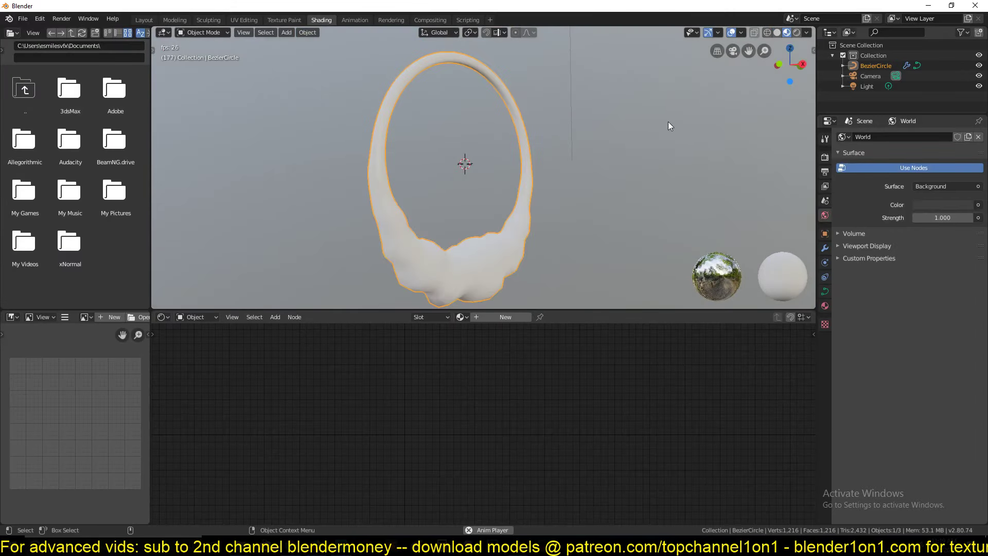
{"action": "left_click", "coordinate": [797, 32]}
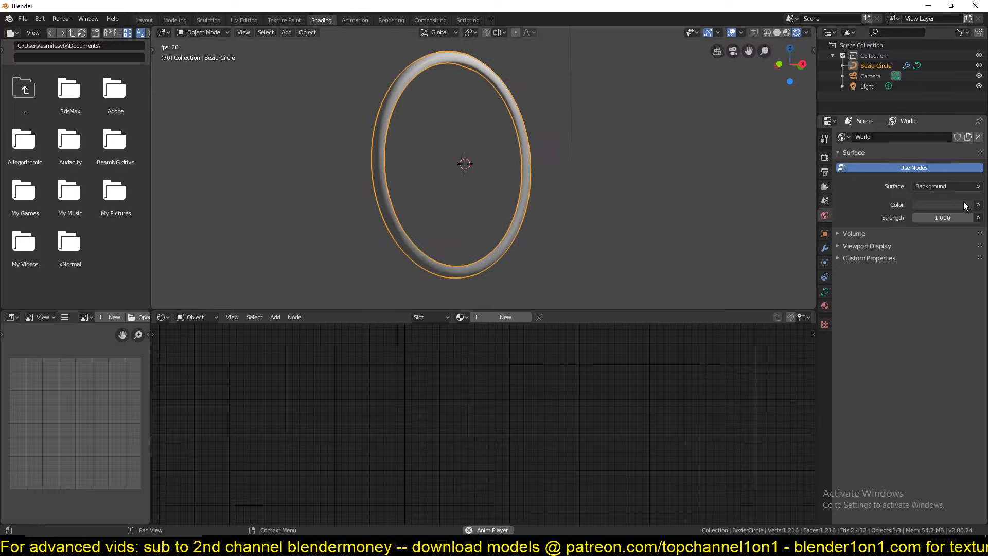
{"action": "left_click", "coordinate": [978, 205]}
{"action": "left_click", "coordinate": [793, 251]}
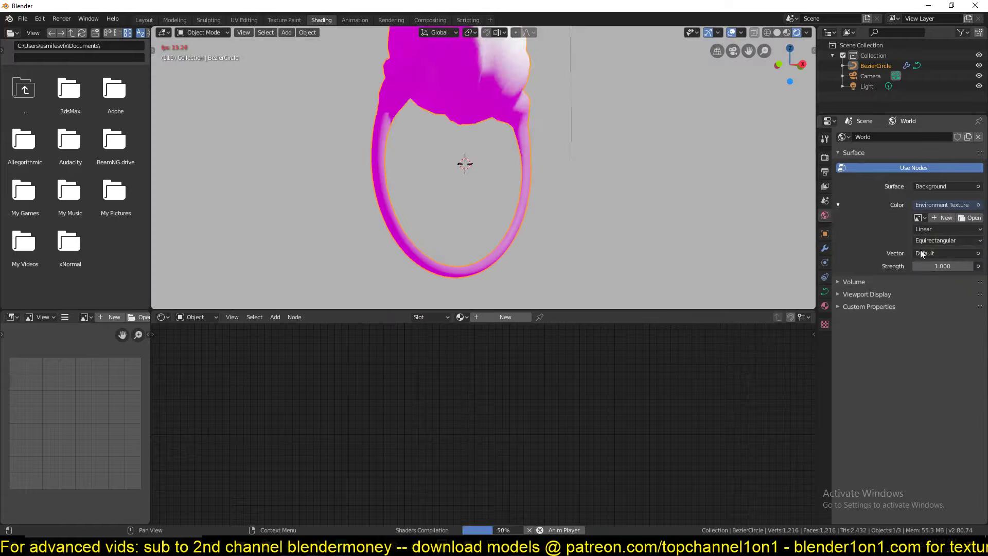
Step: Load bell_park_pier_2k.hdr from the hdri folder as the world's environment image
{"action": "left_click", "coordinate": [967, 221]}
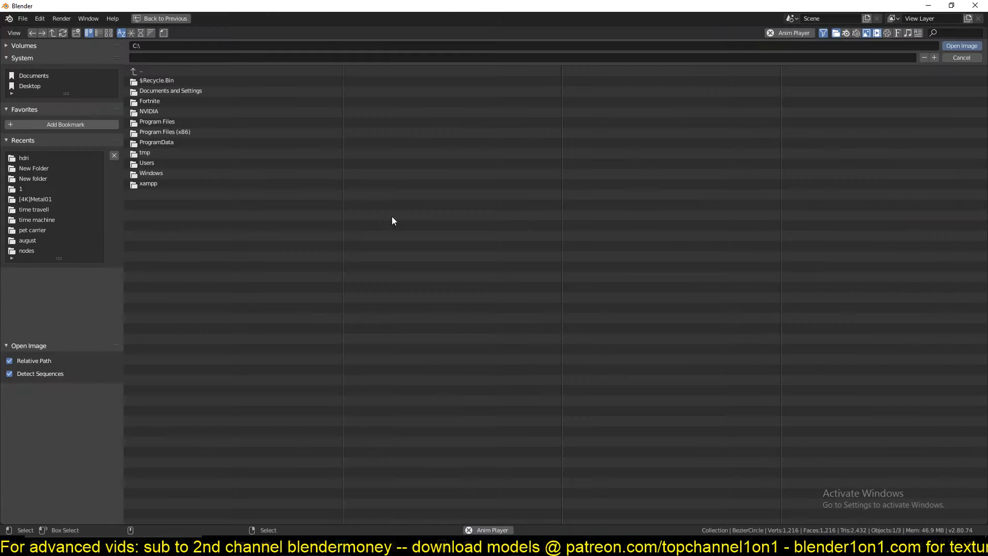
{"action": "left_click", "coordinate": [32, 158]}
{"action": "left_click", "coordinate": [109, 33]}
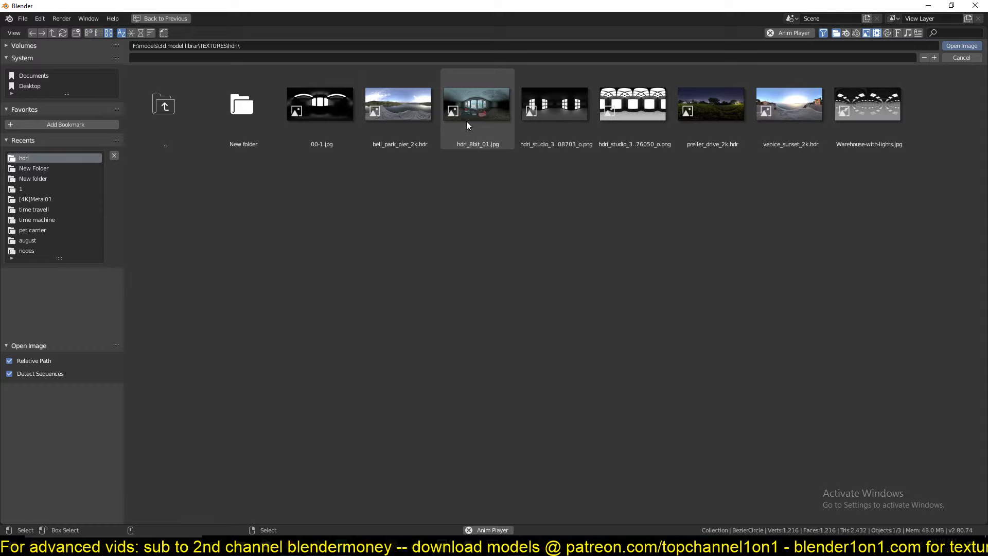
{"action": "left_click", "coordinate": [398, 106]}
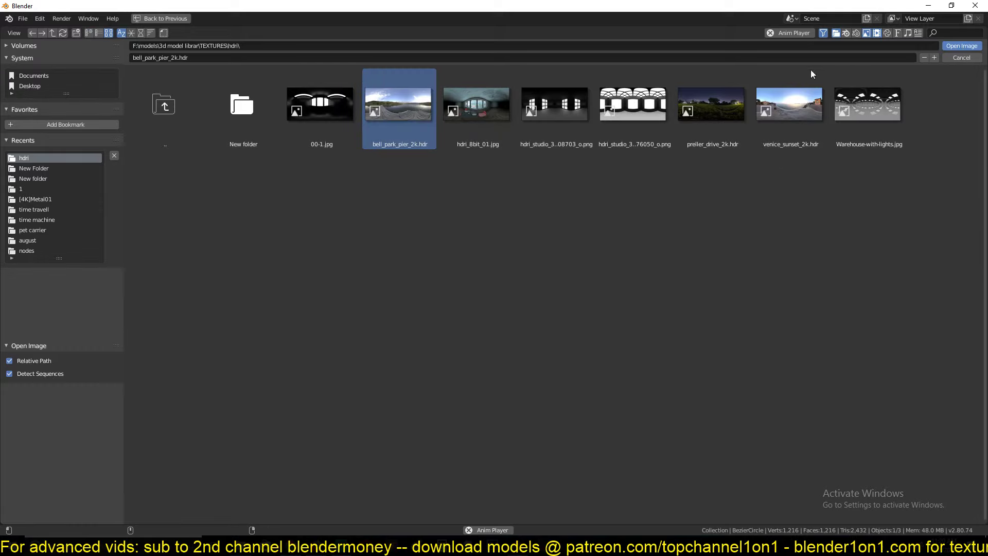
{"action": "key", "text": "Return"}
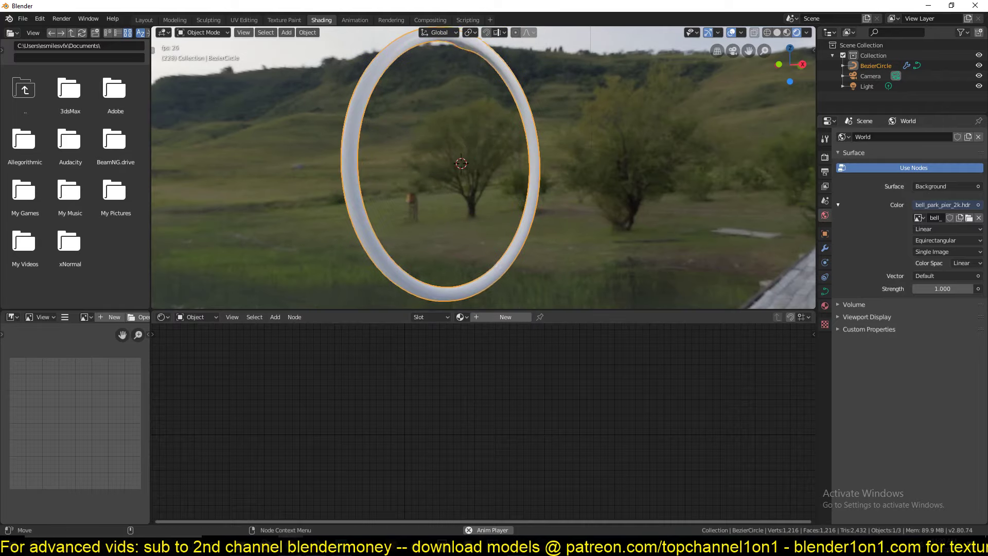
Step: Stop playback, examine the portal effect in the time travell.blend project, and return to the ring scene
{"action": "key", "text": "space"}
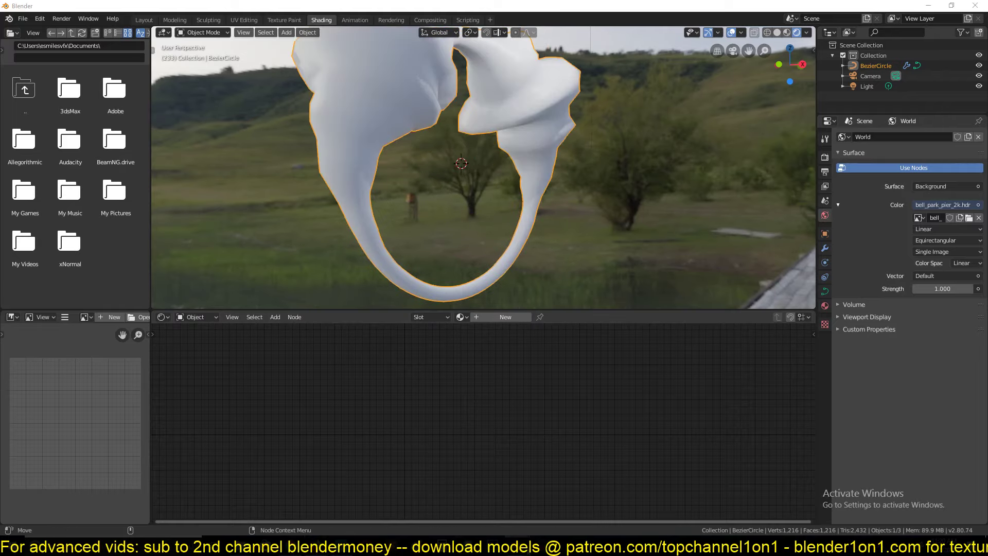
{"action": "left_click", "coordinate": [475, 510]}
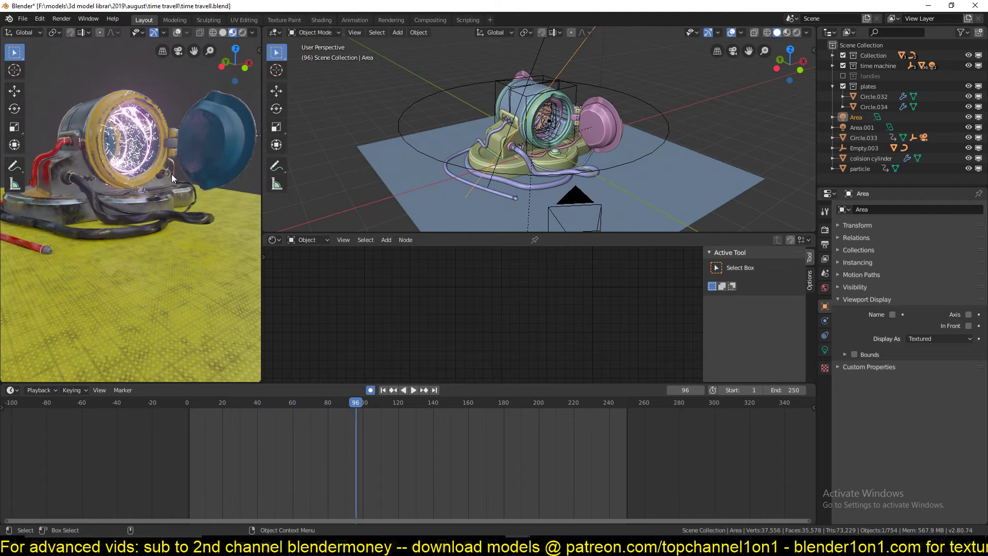
{"action": "key", "text": "space"}
{"action": "left_click", "coordinate": [517, 545]}
{"action": "left_click", "coordinate": [549, 498]}
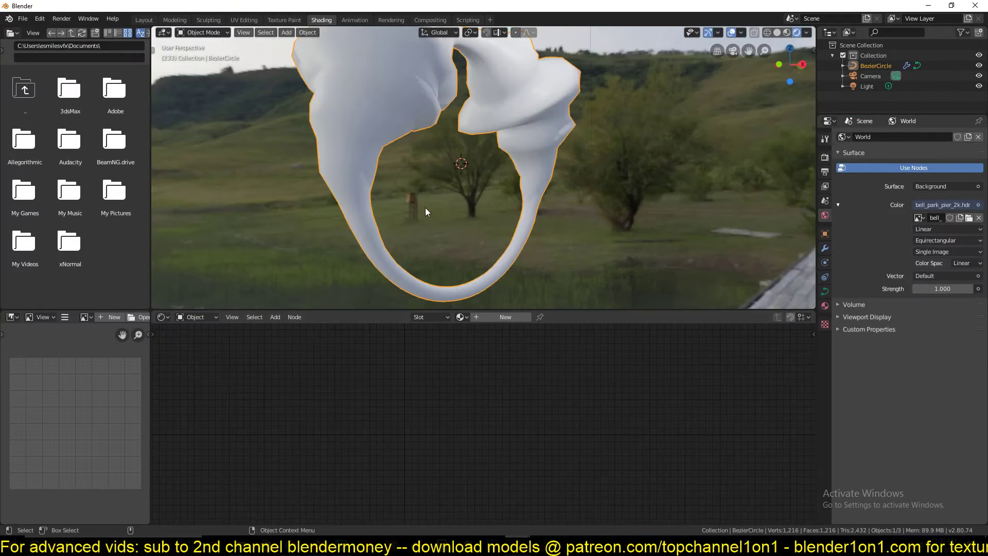
Step: Create a new material for the ring and replace its Principled BSDF with a Refraction BSDF
{"action": "left_click", "coordinate": [504, 316]}
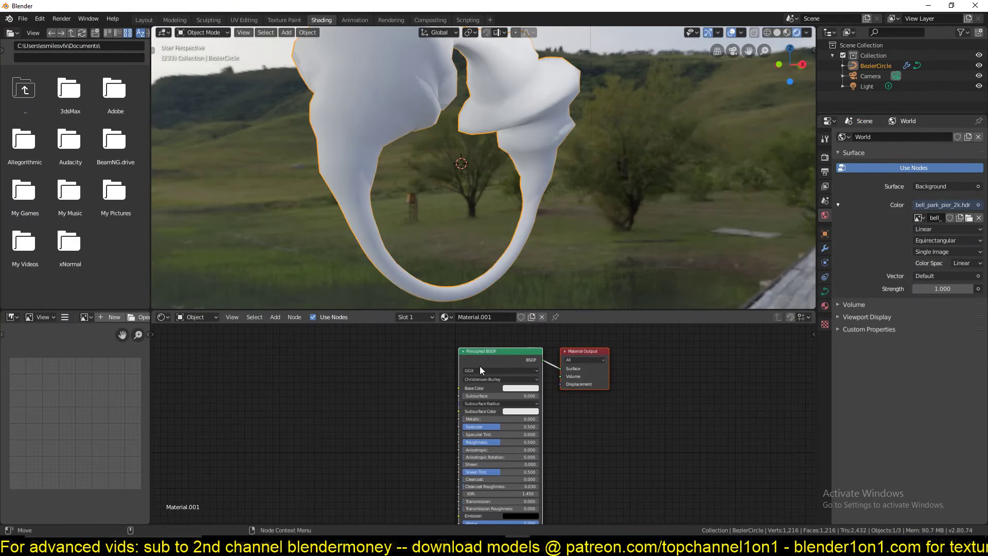
{"action": "key", "text": "x"}
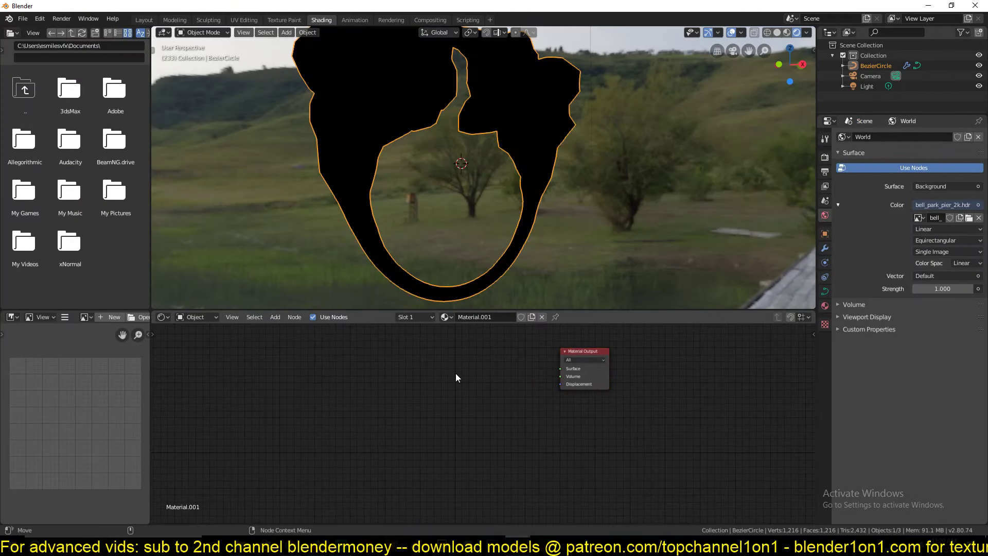
{"action": "key", "text": "shift+a"}
{"action": "mouse_move", "coordinate": [430, 406]}
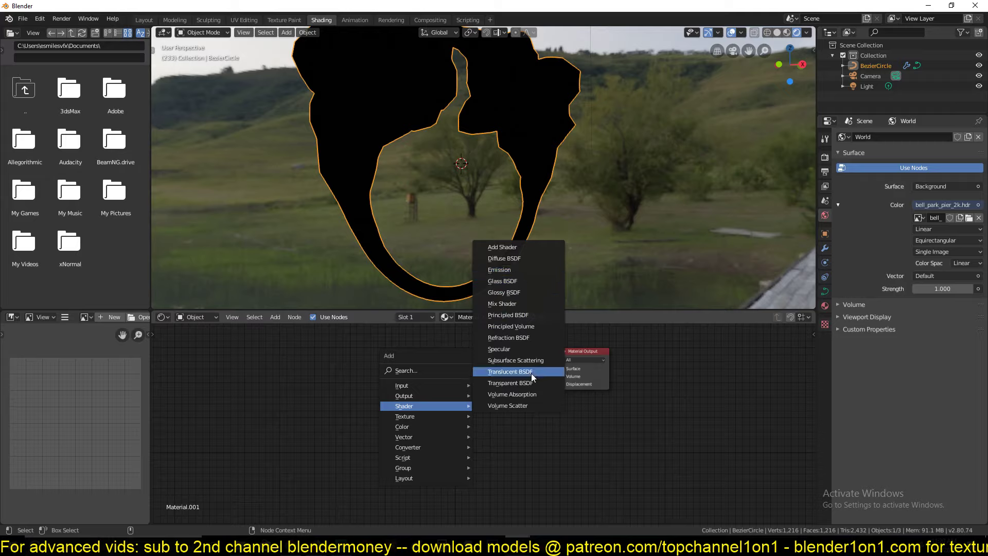
{"action": "left_click", "coordinate": [517, 337]}
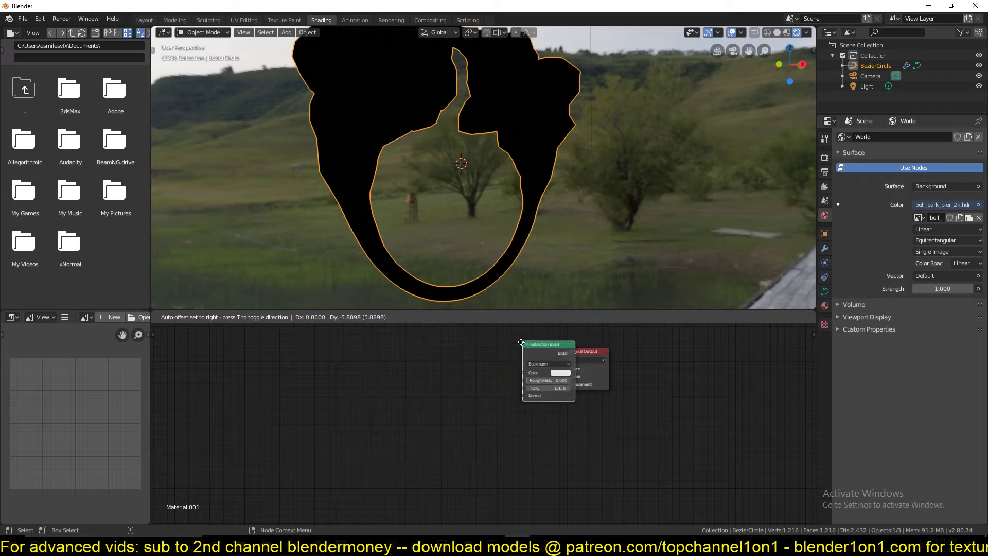
Step: Add an Emission shader below the Refraction BSDF and connect it to the Material Output's Surface
{"action": "key", "text": "shift+a"}
{"action": "mouse_move", "coordinate": [502, 379]}
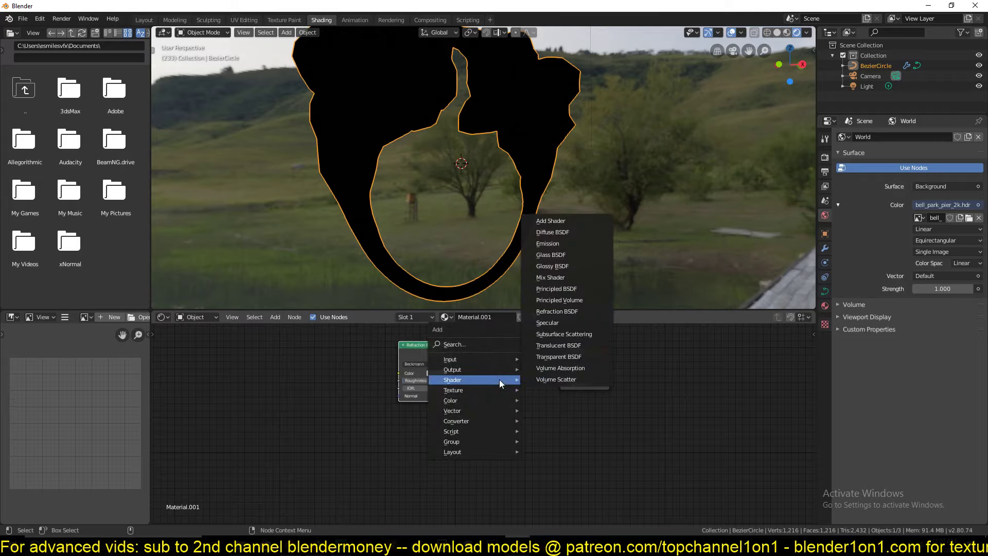
{"action": "left_click", "coordinate": [548, 243]}
{"action": "middle_click_drag", "start_coordinate": [443, 409], "coordinate": [432, 437]}
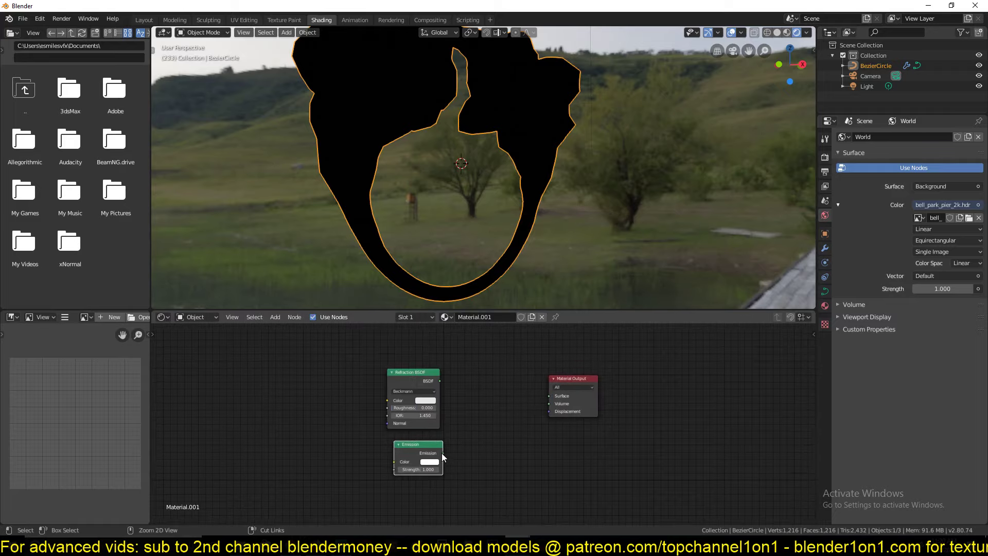
{"action": "left_click_drag", "start_coordinate": [442, 453], "coordinate": [549, 395]}
Step: Darken the HDRI surroundings by setting the world background strength to 0.060
{"action": "mouse_move", "coordinate": [466, 221]}
{"action": "middle_mouse_down"}
{"action": "mouse_move", "coordinate": [471, 202]}
{"action": "mouse_move", "coordinate": [471, 233]}
{"action": "middle_mouse_up"}
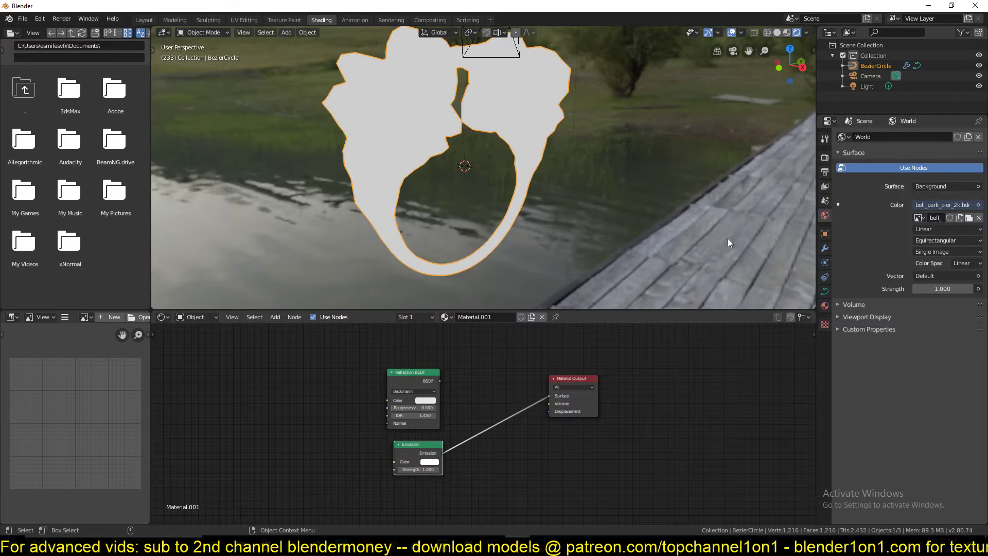
{"action": "middle_click_drag", "start_coordinate": [480, 140], "coordinate": [418, 104]}
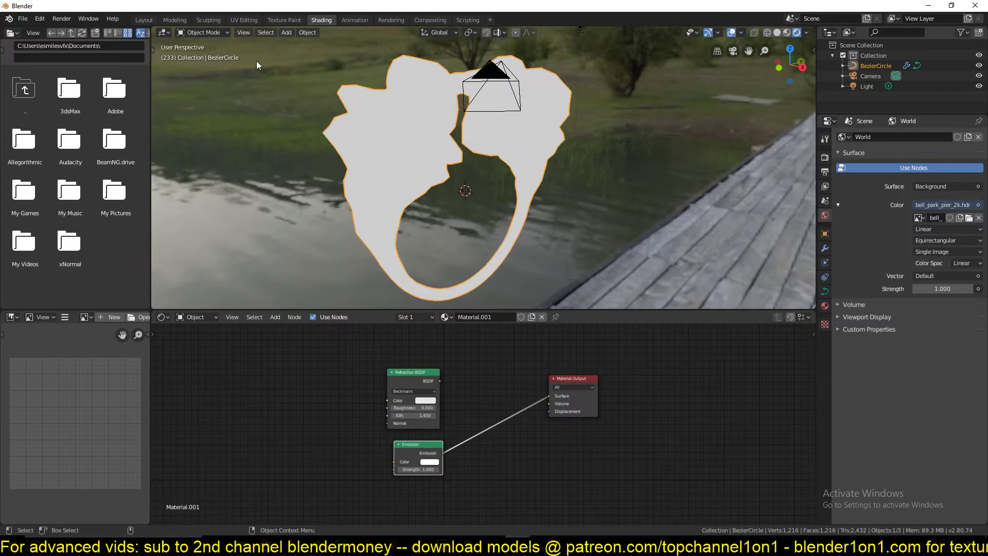
{"action": "middle_click_drag", "start_coordinate": [264, 71], "coordinate": [270, 69]}
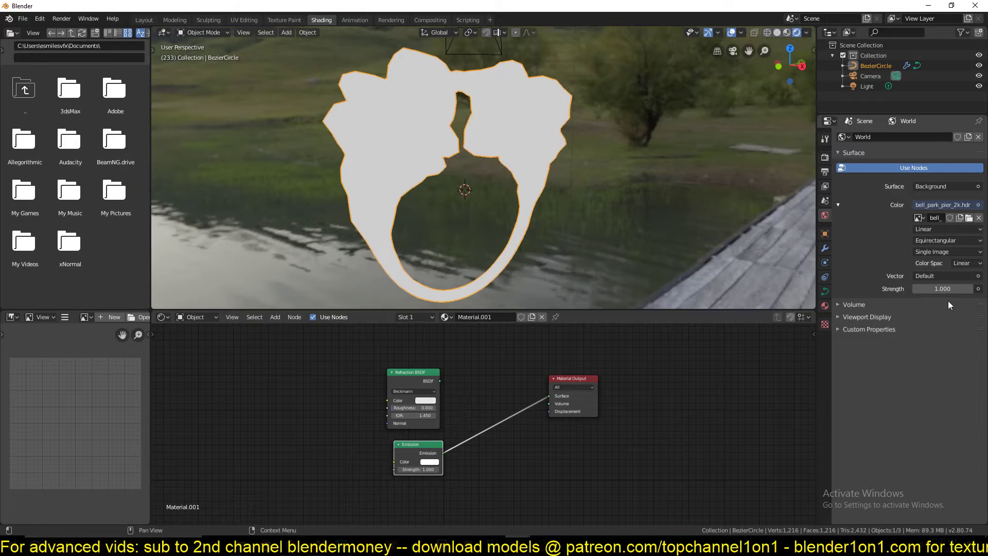
{"action": "left_click_drag", "start_coordinate": [951, 292], "coordinate": [923, 291]}
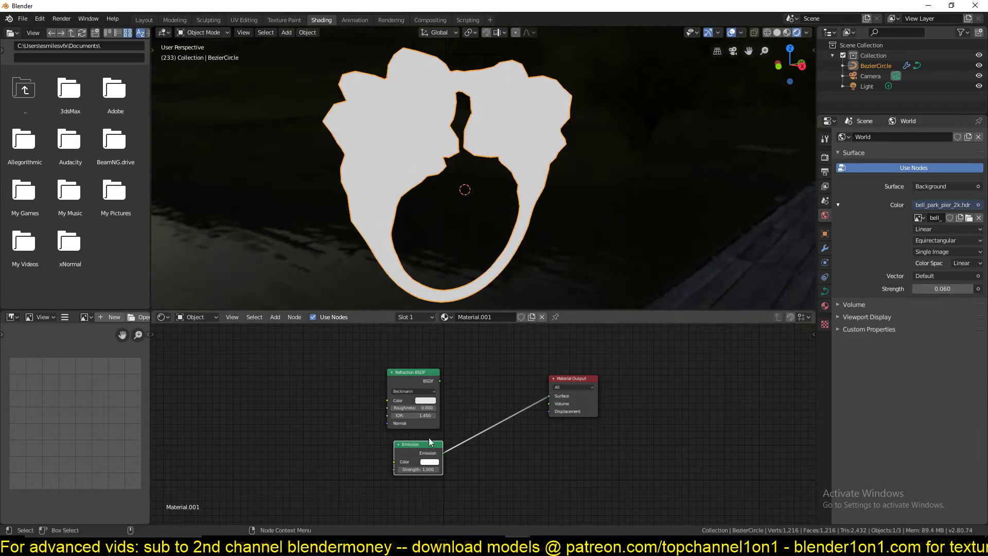
Step: Set the Emission shader's strength to 2 and its color to light blue, and deselect the ring
{"action": "scroll", "coordinate": [425, 467], "scroll_direction": "up", "scroll_amount": 2}
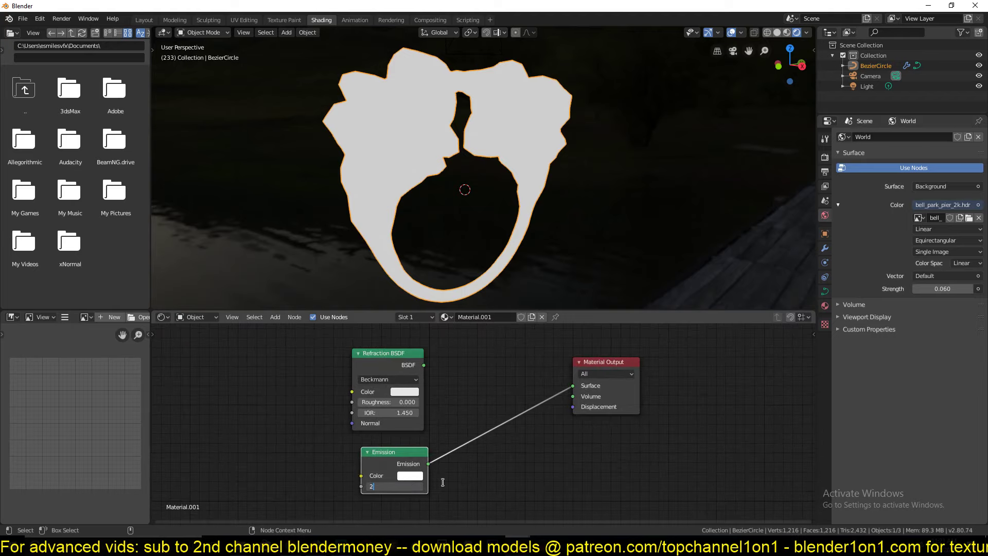
{"action": "key", "text": "Return"}
{"action": "middle_click_drag", "start_coordinate": [415, 468], "coordinate": [439, 446]}
{"action": "left_click", "coordinate": [438, 455]}
{"action": "left_click_drag", "start_coordinate": [470, 369], "coordinate": [445, 340]}
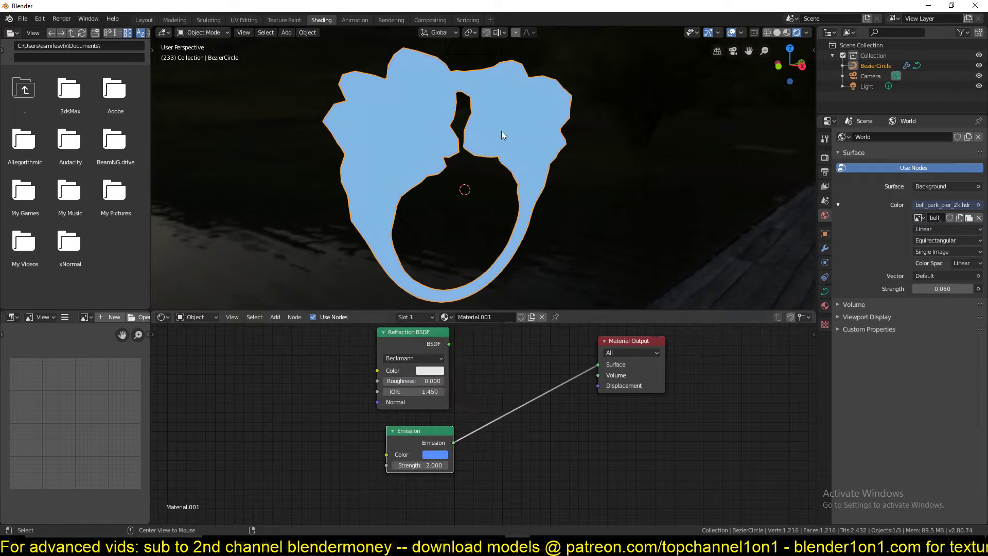
{"action": "key", "text": "alt+a"}
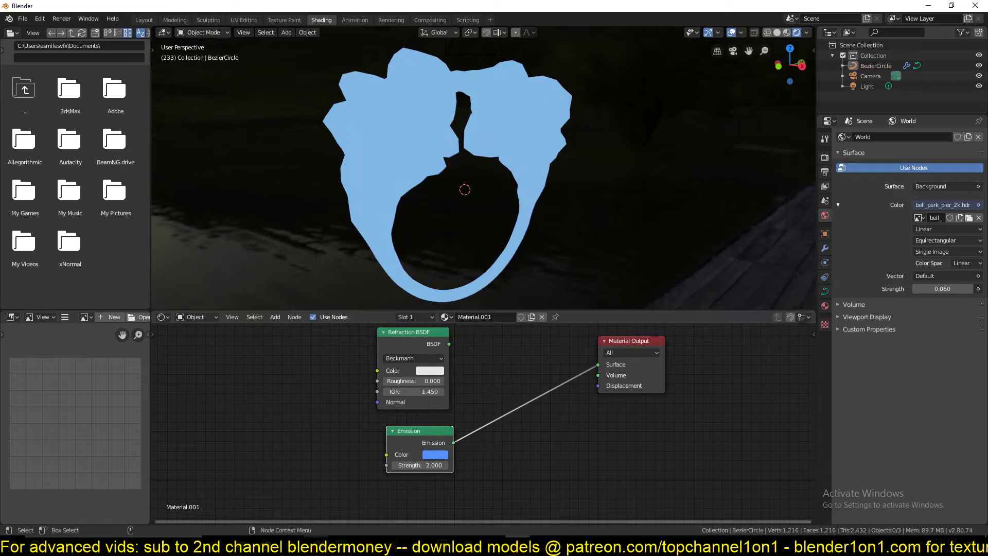
Step: In the time travell.blend project, show the rendered view and remove the environment image from the world color
{"action": "left_click", "coordinate": [486, 507]}
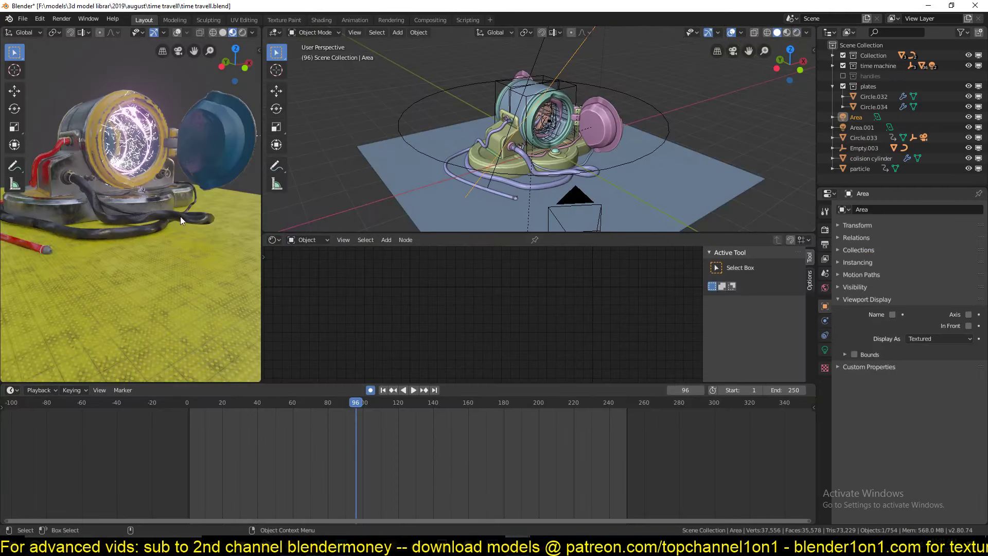
{"action": "scroll", "coordinate": [93, 168], "scroll_direction": "up", "scroll_amount": 5}
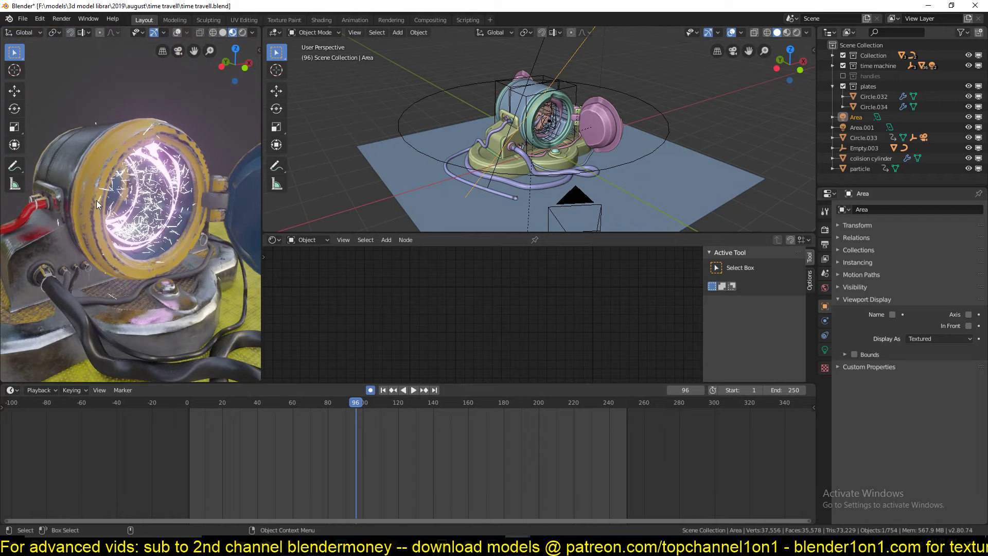
{"action": "left_click", "coordinate": [242, 33]}
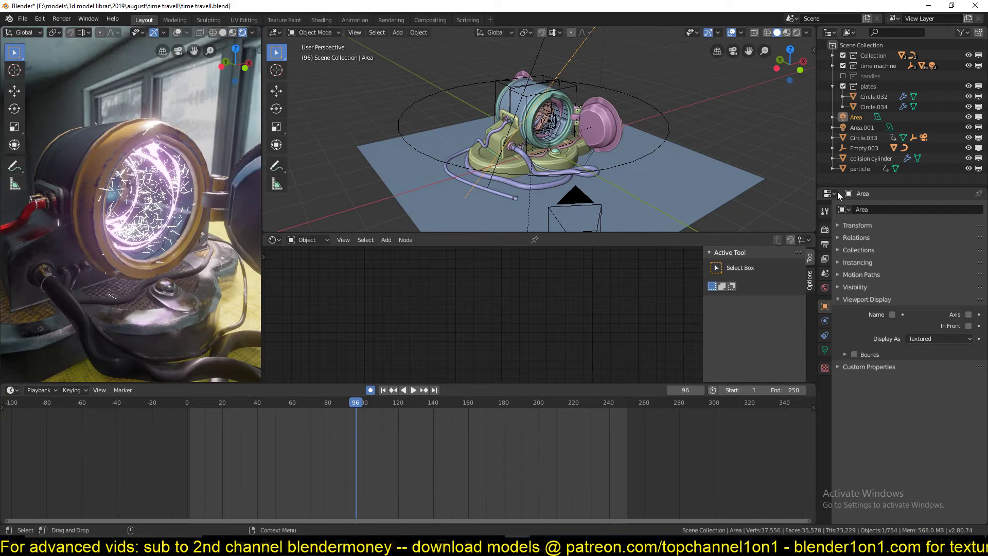
{"action": "left_click", "coordinate": [825, 288]}
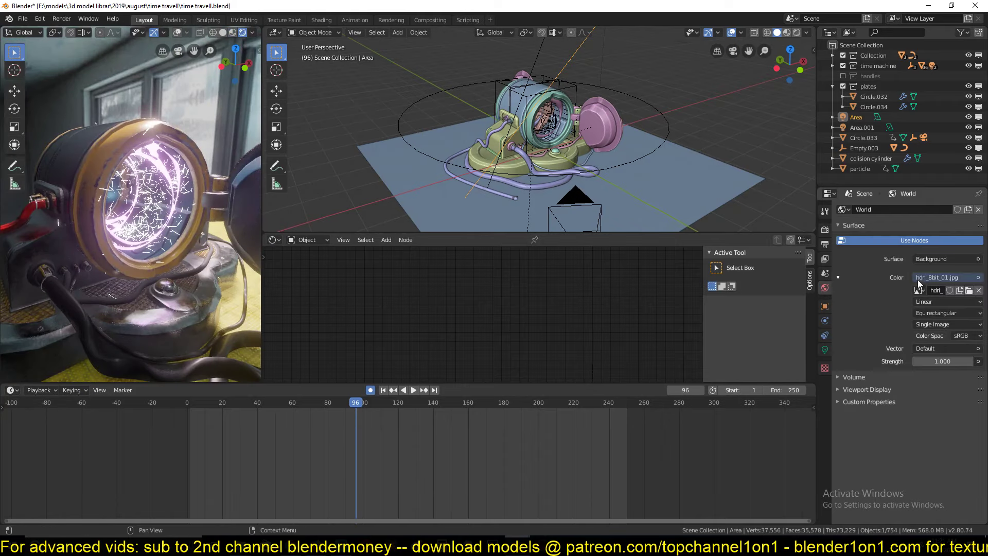
{"action": "left_click", "coordinate": [970, 260]}
{"action": "left_click", "coordinate": [977, 277]}
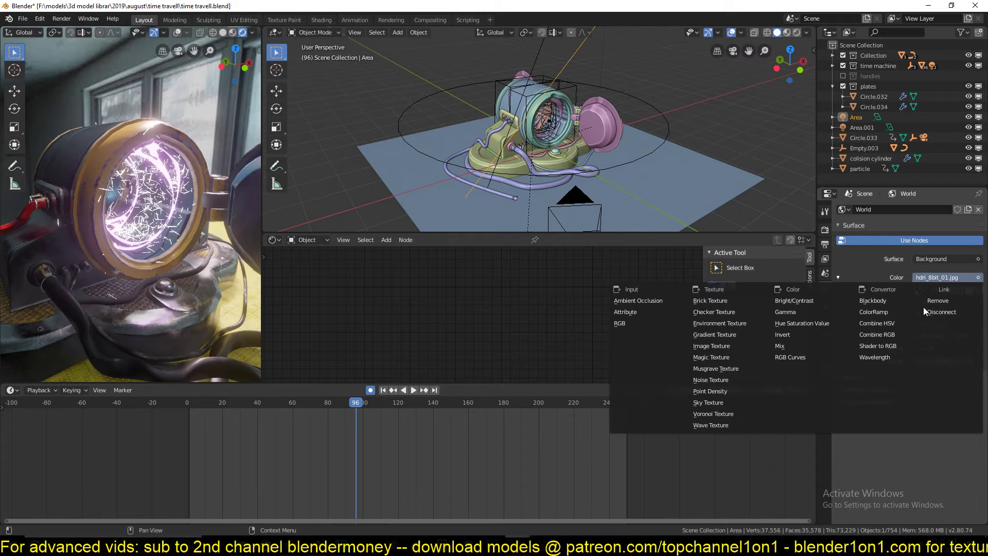
{"action": "left_click", "coordinate": [938, 301]}
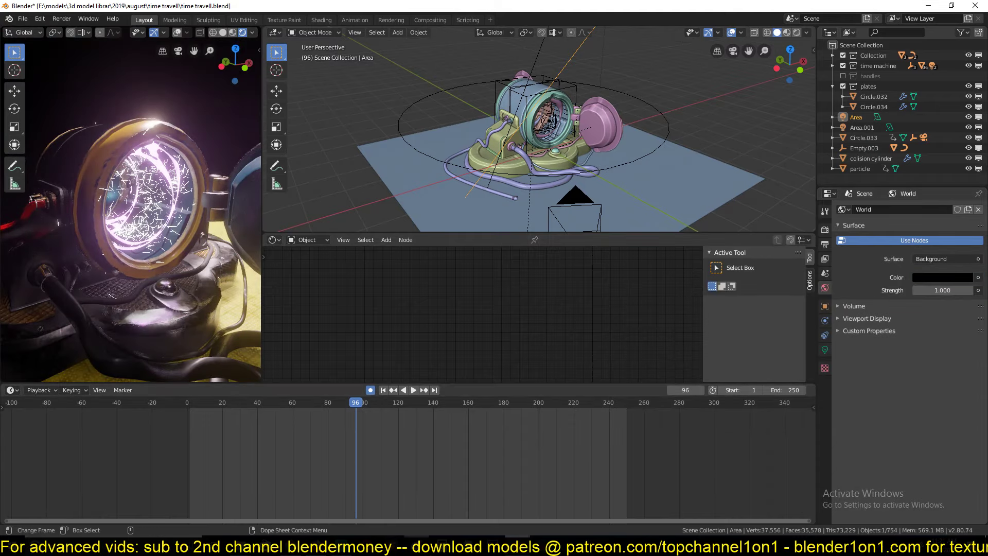
Step: Return to the ring scene and enable Bloom in the Eevee render settings
{"action": "mouse_move", "coordinate": [511, 546]}
{"action": "left_click", "coordinate": [551, 517]}
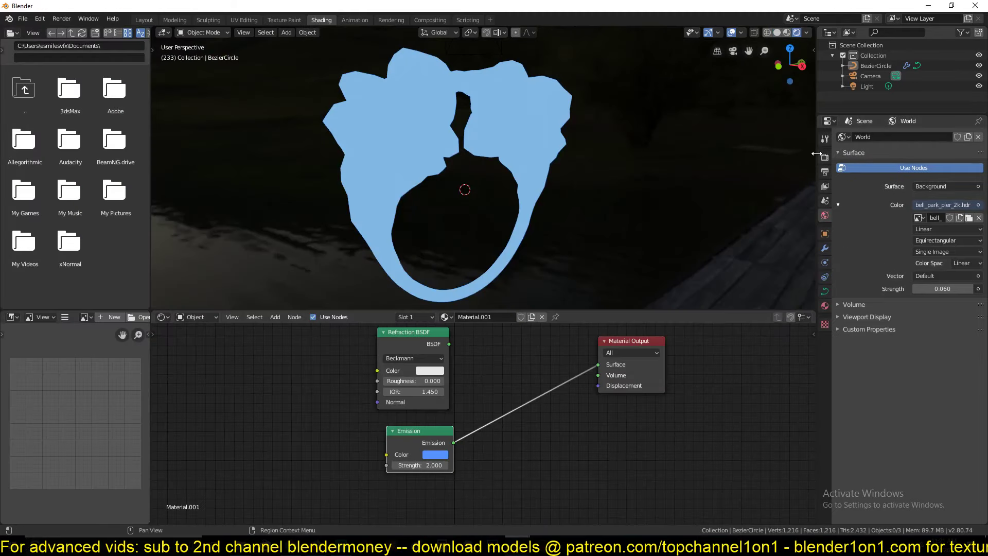
{"action": "left_click", "coordinate": [825, 156]}
{"action": "left_click", "coordinate": [847, 219]}
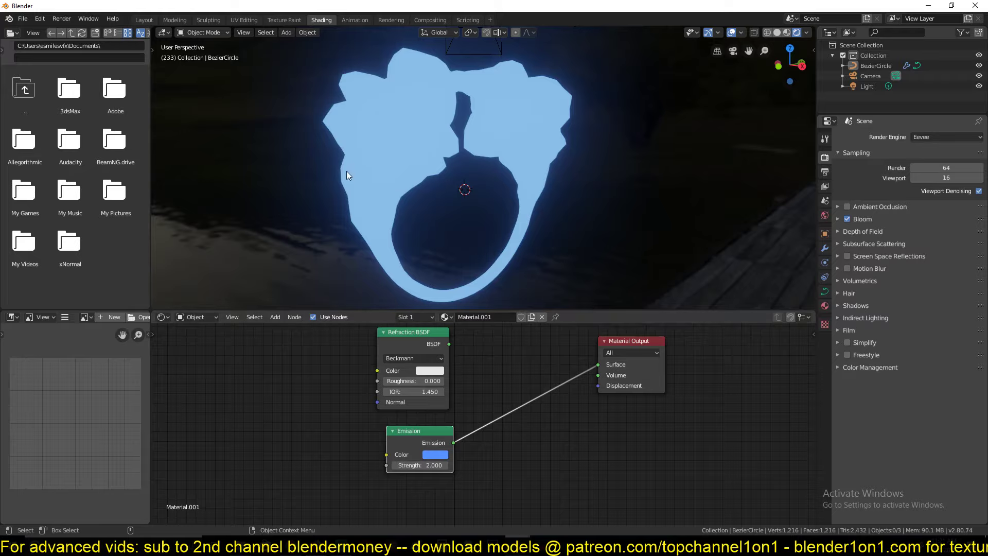
Step: Move the Refraction BSDF node away from the Emission node and connect it to the Material Output's Surface
{"action": "middle_click_drag", "start_coordinate": [347, 388], "coordinate": [365, 435]}
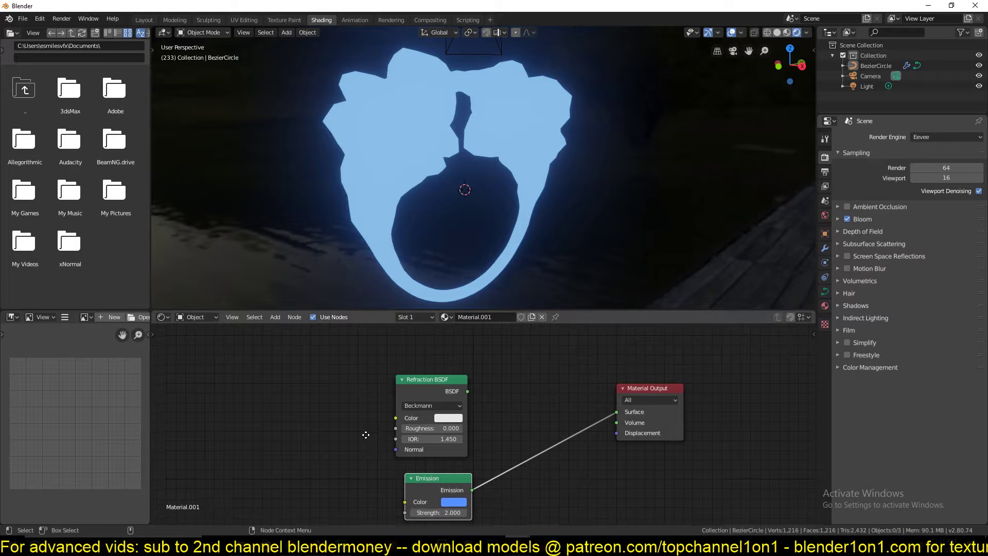
{"action": "left_click_drag", "start_coordinate": [422, 390], "coordinate": [384, 371]}
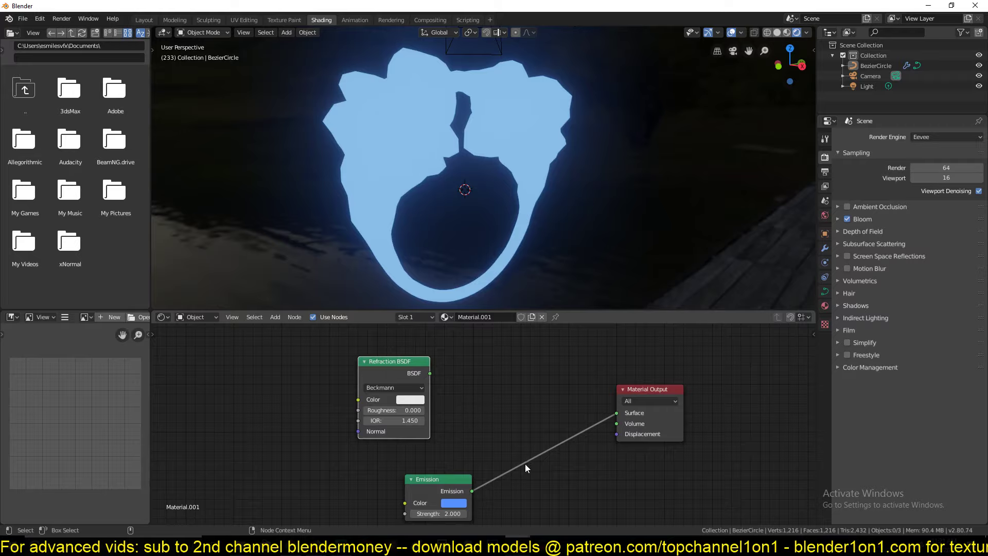
{"action": "middle_click_drag", "start_coordinate": [472, 456], "coordinate": [467, 448]}
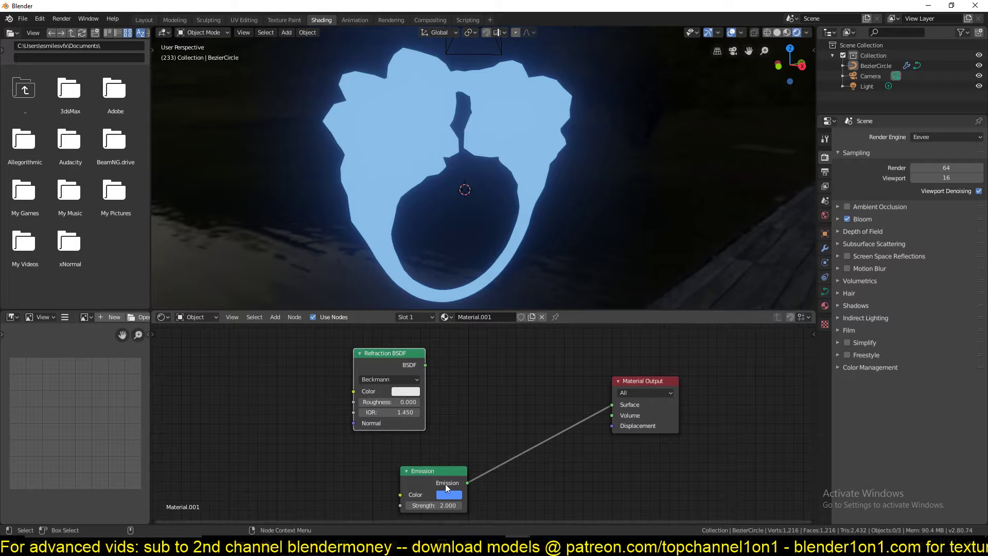
{"action": "left_click", "coordinate": [411, 358], "text": "ctrl+shift"}
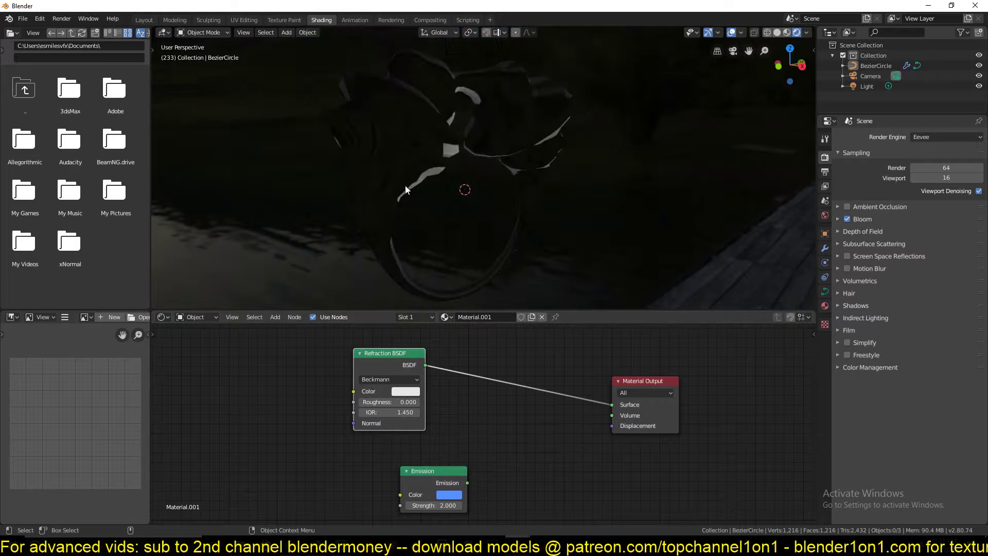
Step: Add a Monkey mesh at the ring's center and scale it up to about 2.3 times
{"action": "middle_click_drag", "start_coordinate": [396, 163], "coordinate": [315, 145]}
{"action": "key", "text": "shift+a"}
{"action": "mouse_move", "coordinate": [314, 143]}
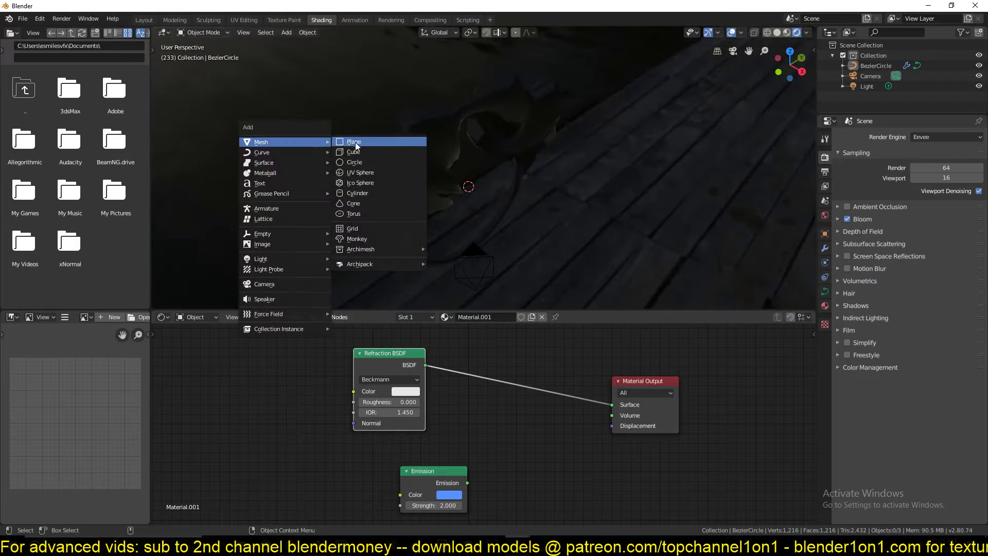
{"action": "left_click", "coordinate": [363, 239]}
{"action": "key", "text": "s"}
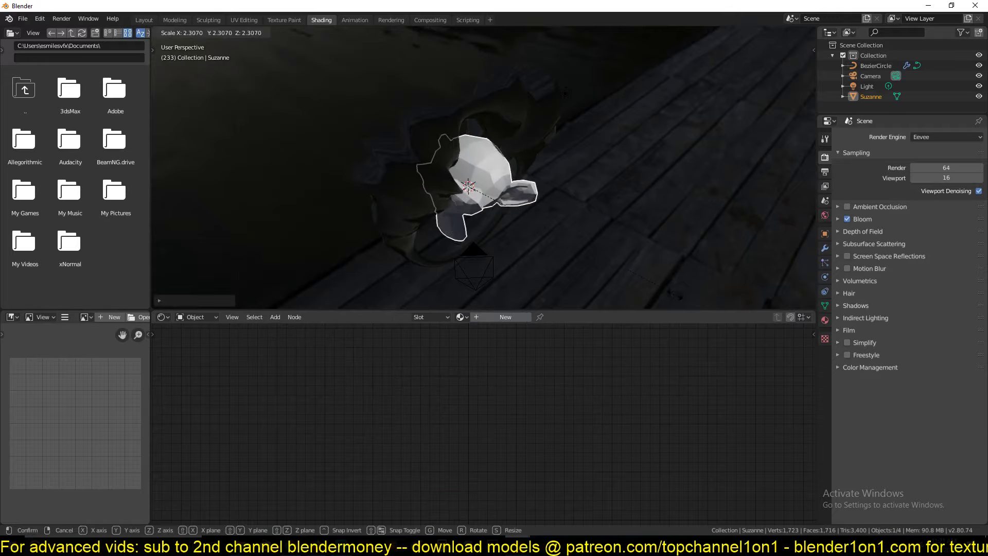
{"action": "left_click", "coordinate": [504, 202]}
Step: Move the monkey along the global X axis to behind the ring, deselect it, and view it through the ring
{"action": "key", "text": "g"}
{"action": "key", "text": "y"}
{"action": "key", "text": "x"}
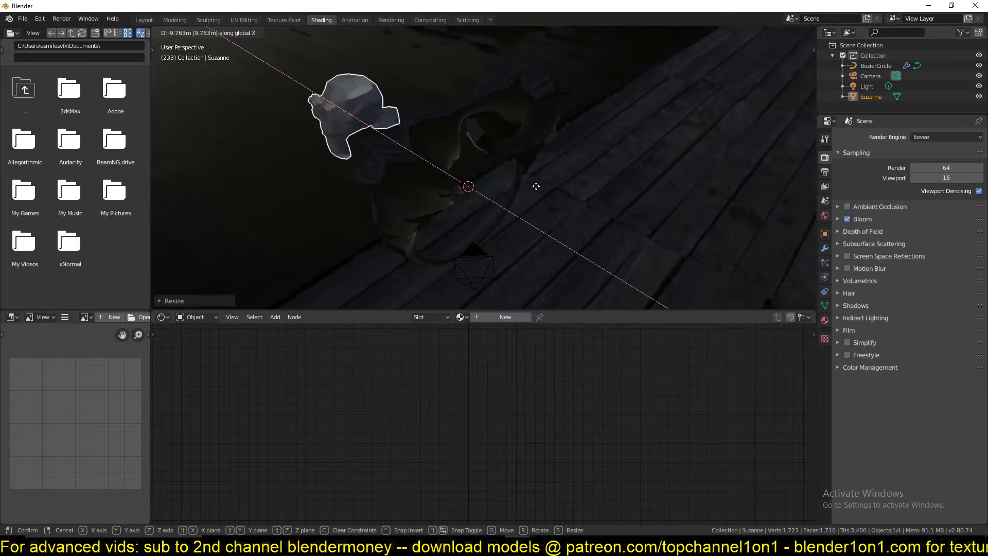
{"action": "left_click", "coordinate": [588, 212]}
{"action": "key", "text": "alt+a"}
{"action": "middle_click_drag", "start_coordinate": [592, 214], "coordinate": [388, 114]}
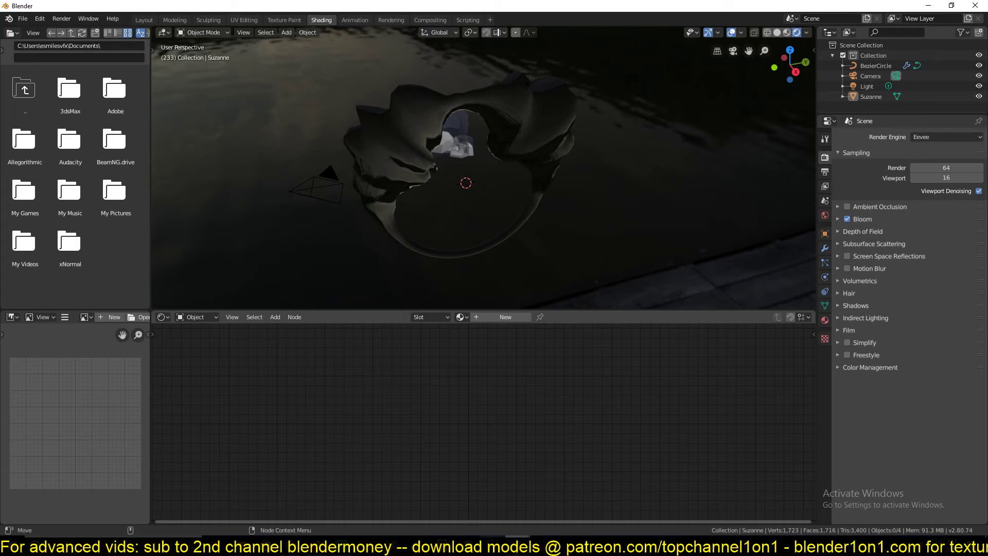
Step: Switch to the time travell.blend project and examine the refraction inside the glowing portal up close
{"action": "mouse_move", "coordinate": [492, 545]}
{"action": "left_click", "coordinate": [463, 495]}
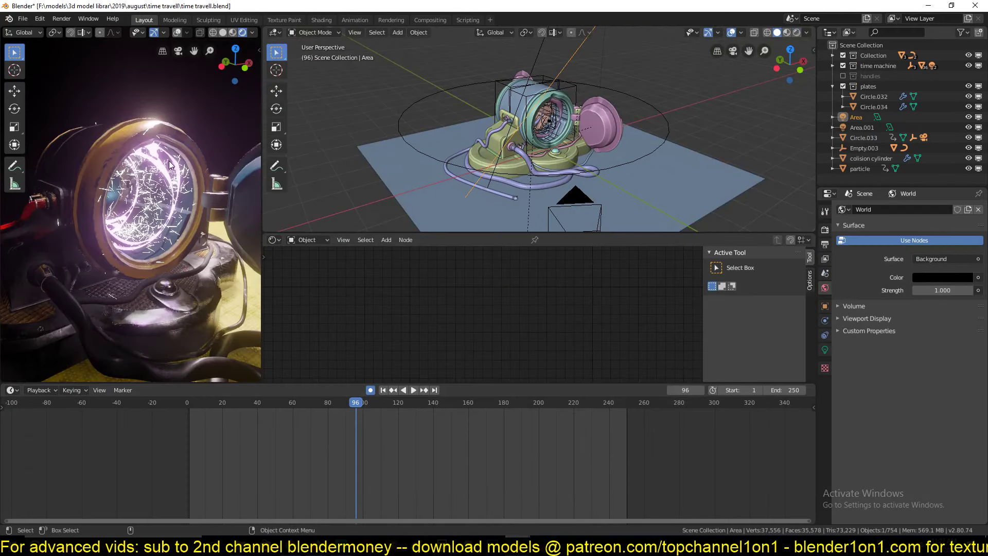
{"action": "middle_click_drag", "start_coordinate": [144, 182], "coordinate": [87, 168]}
{"action": "scroll", "coordinate": [175, 202], "scroll_direction": "up", "scroll_amount": 4}
{"action": "scroll", "coordinate": [87, 168], "scroll_direction": "up", "scroll_amount": 3}
{"action": "scroll", "coordinate": [109, 157], "scroll_direction": "down", "scroll_amount": 4}
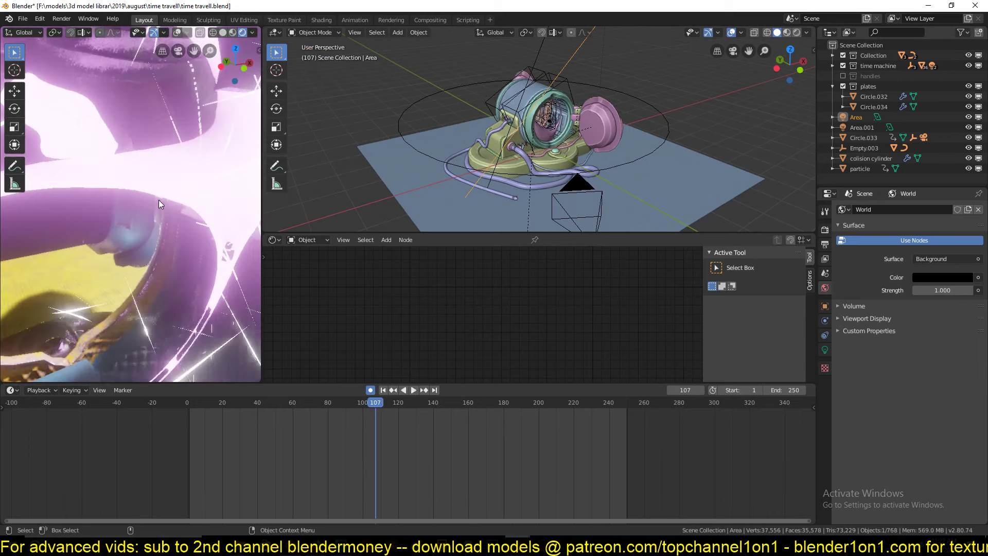
{"action": "middle_click_drag", "start_coordinate": [134, 126], "coordinate": [123, 120]}
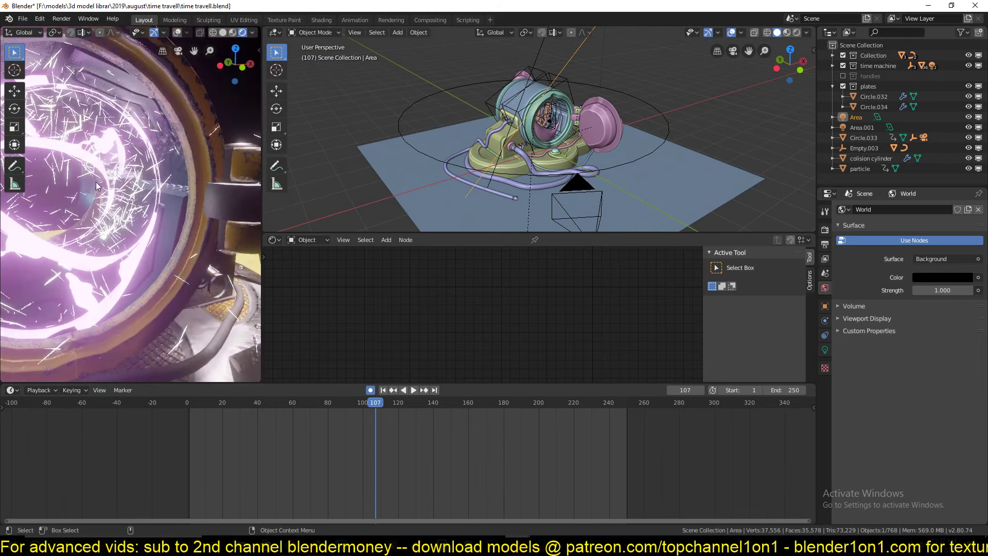
Step: Return to the ring scene and enable Screen Space Reflections with its settings expanded
{"action": "mouse_move", "coordinate": [526, 535]}
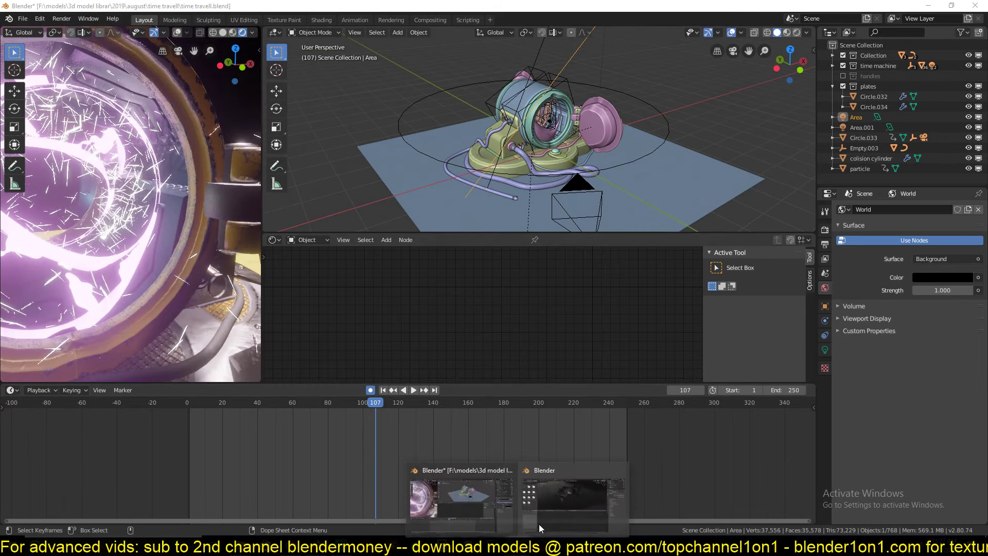
{"action": "left_click", "coordinate": [571, 491]}
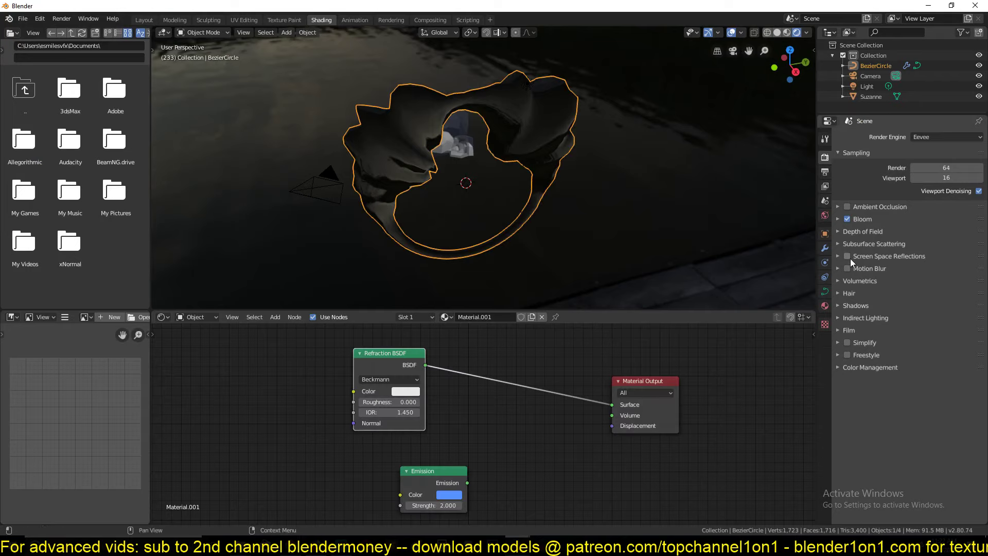
{"action": "left_click", "coordinate": [884, 256]}
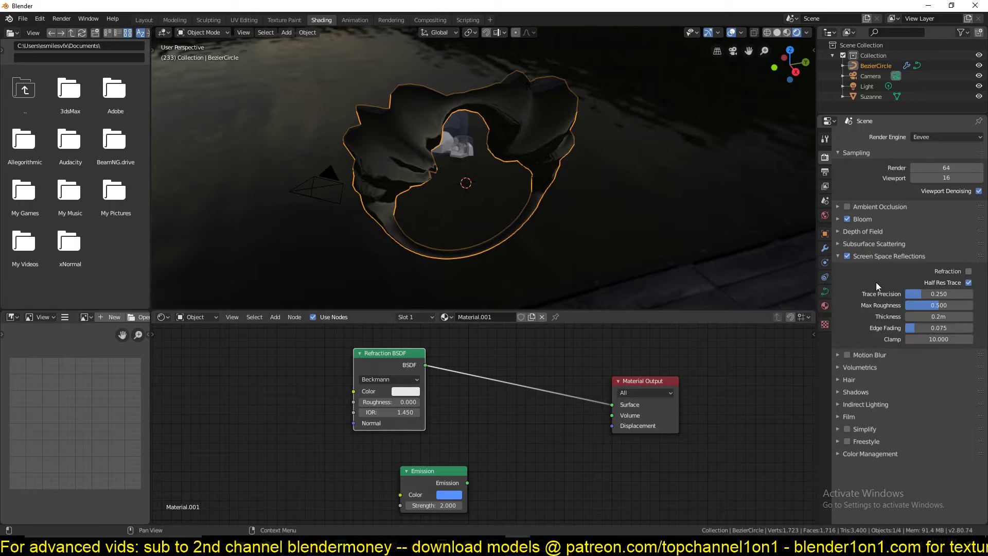
Step: Enable Refraction under Screen Space Reflections and turn on Screen Space Refraction in the ring material's settings
{"action": "left_click", "coordinate": [969, 271]}
{"action": "middle_click_drag", "start_coordinate": [506, 105], "coordinate": [557, 96]}
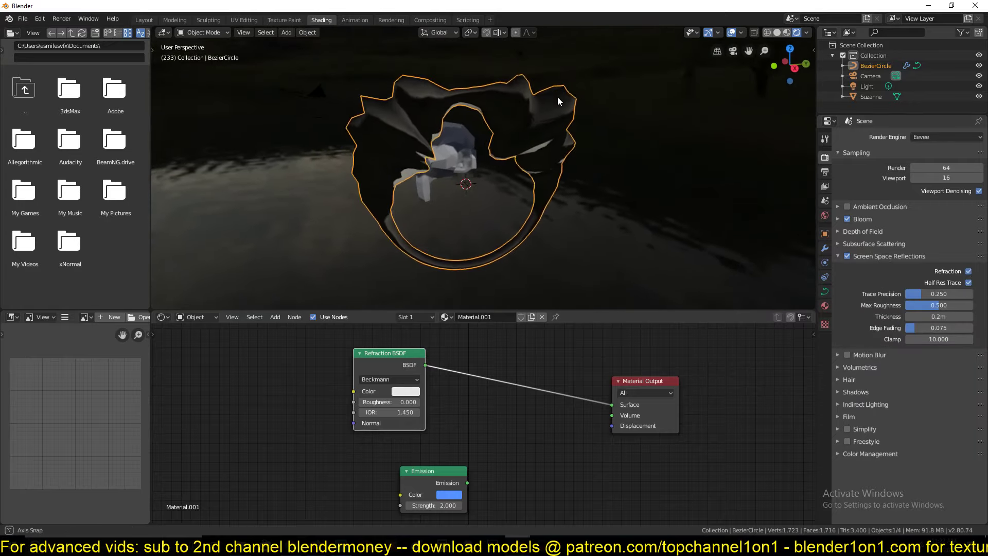
{"action": "middle_click_drag", "start_coordinate": [520, 164], "coordinate": [391, 162]}
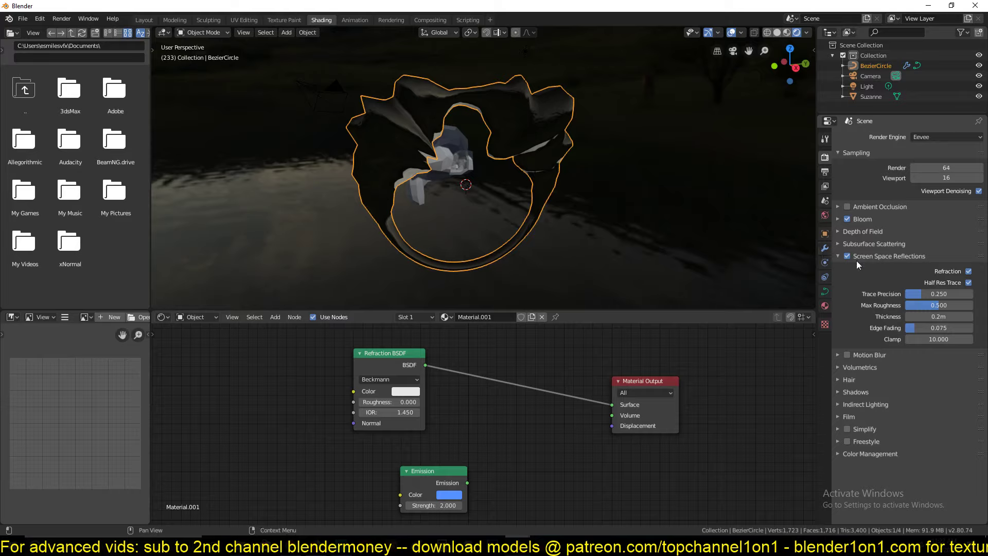
{"action": "left_click", "coordinate": [825, 306]}
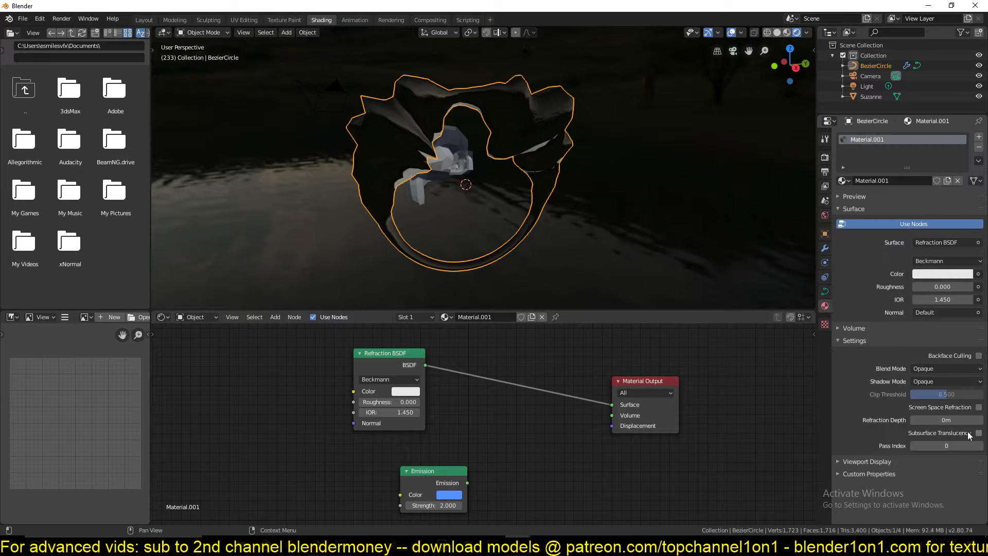
{"action": "left_click", "coordinate": [979, 407]}
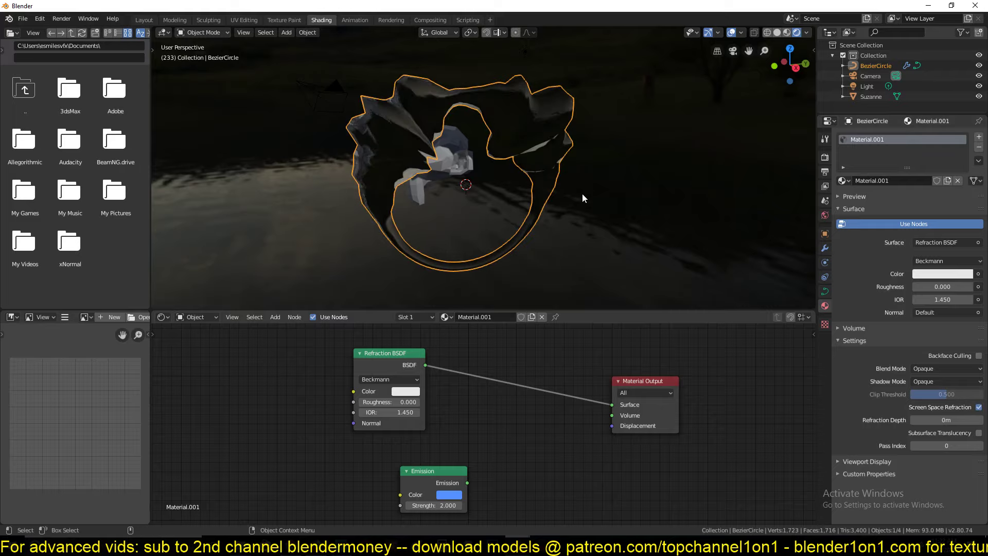
{"action": "middle_click_drag", "start_coordinate": [582, 193], "coordinate": [523, 187]}
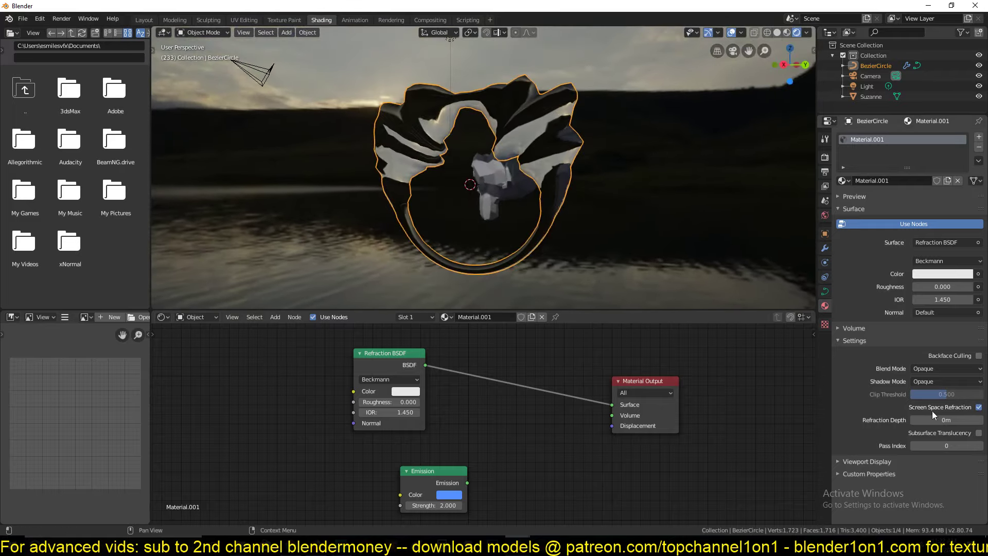
Step: Try Refraction Depth values of 5 m, 0.7 m and 5.1 m on the ring's material while viewing the ring from different angles
{"action": "left_click", "coordinate": [960, 420]}
{"action": "type", "text": "5"}
{"action": "key", "text": "Return"}
{"action": "middle_click_drag", "start_coordinate": [561, 242], "coordinate": [540, 143]}
{"action": "left_click_drag", "start_coordinate": [945, 419], "coordinate": [917, 419]}
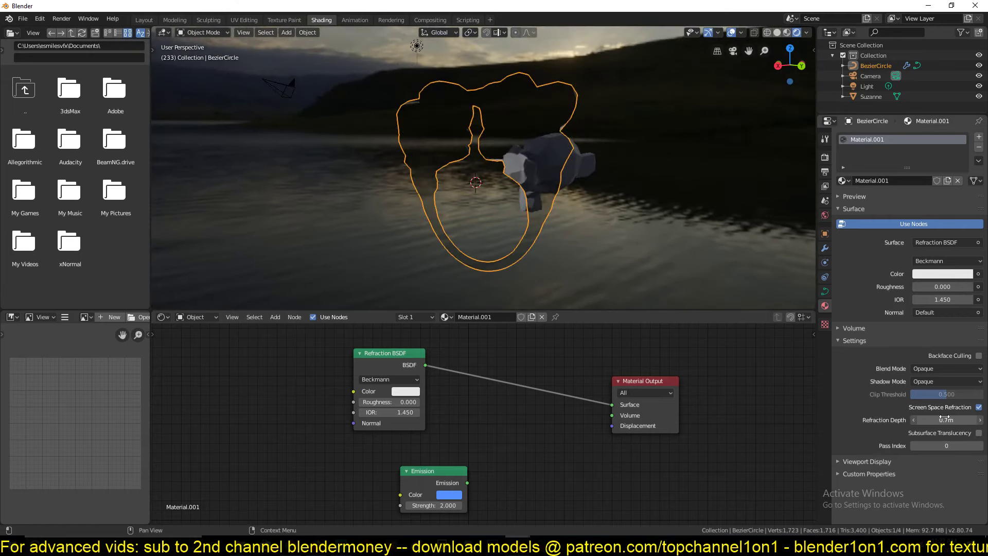
{"action": "middle_click_drag", "start_coordinate": [535, 200], "coordinate": [531, 158]}
{"action": "mouse_move", "coordinate": [945, 420]}
{"action": "left_mouse_down"}
{"action": "mouse_move", "coordinate": [935, 420]}
{"action": "mouse_move", "coordinate": [967, 420]}
{"action": "mouse_move", "coordinate": [958, 420]}
{"action": "left_mouse_up"}
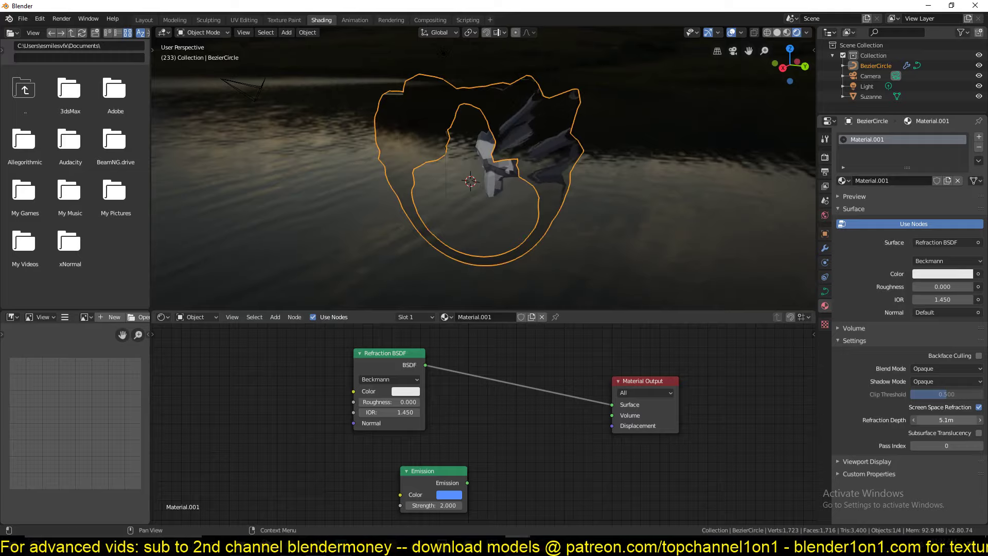
{"action": "middle_click_drag", "start_coordinate": [589, 195], "coordinate": [554, 208]}
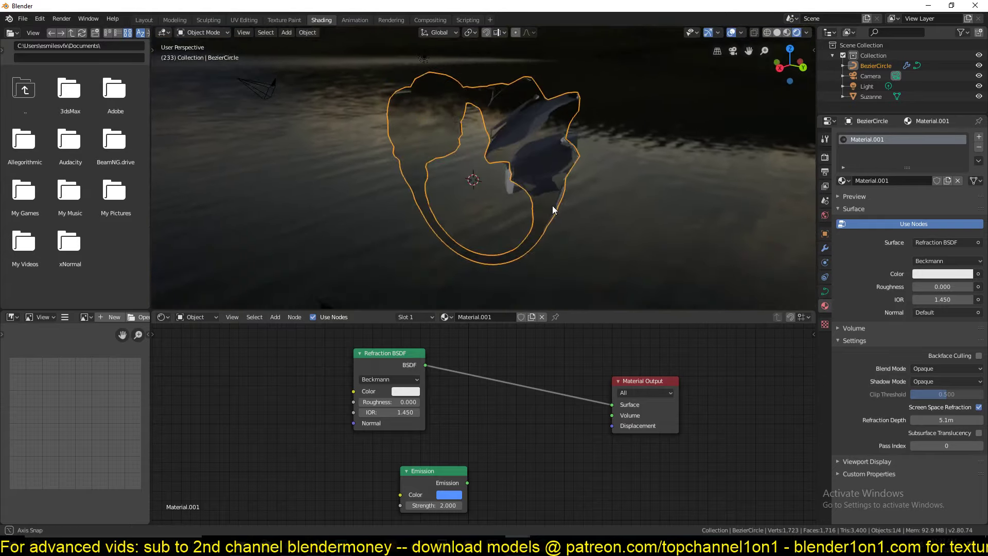
Step: Try a Refraction Depth of 7 m on the ring's material, then turn off its Screen Space Refraction for comparison
{"action": "left_click", "coordinate": [947, 419]}
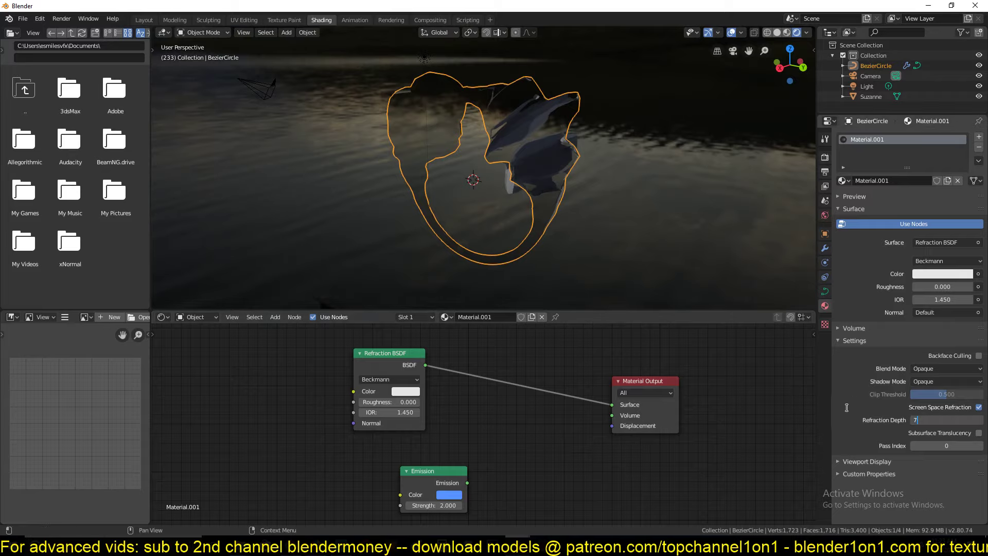
{"action": "type", "text": "7"}
{"action": "key", "text": "Return"}
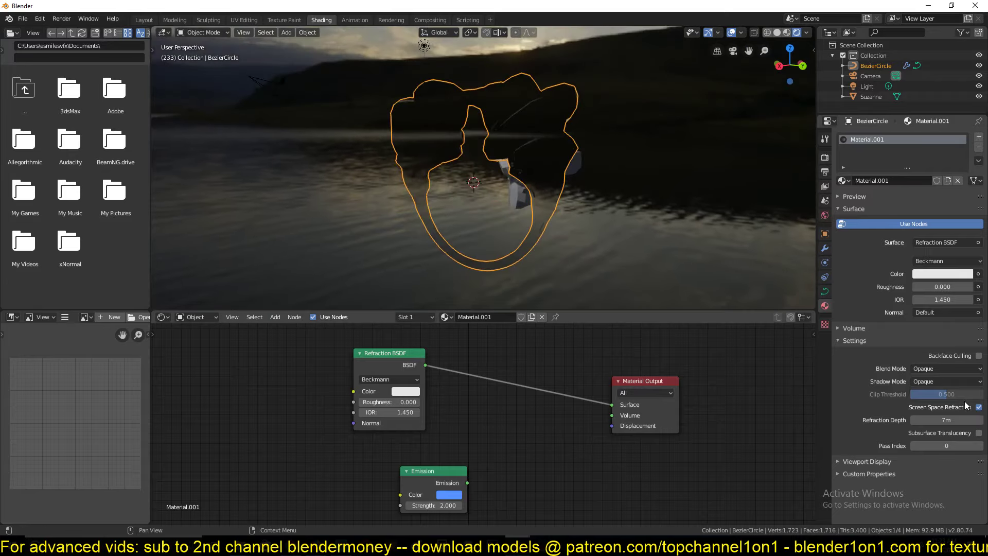
{"action": "left_click", "coordinate": [966, 406]}
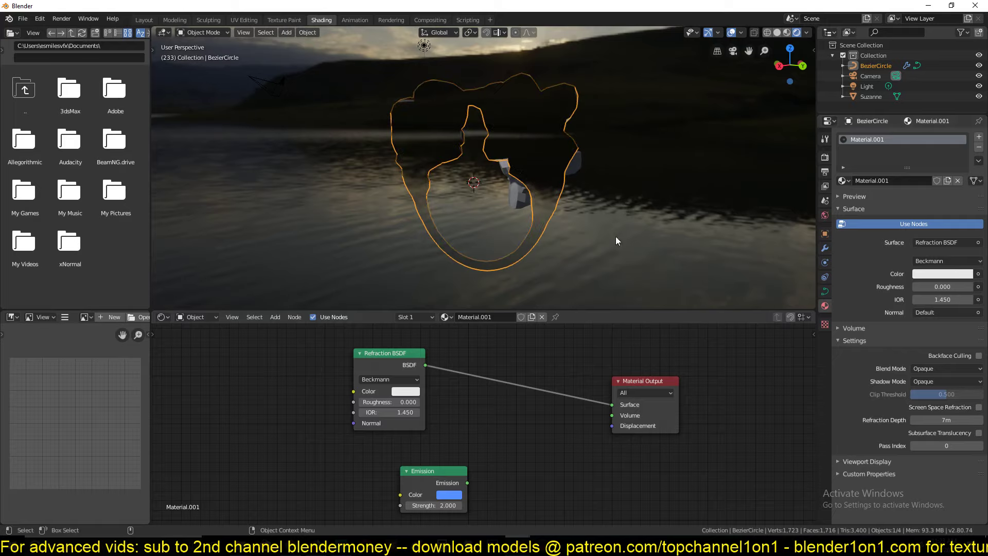
{"action": "middle_click_drag", "start_coordinate": [617, 241], "coordinate": [663, 269]}
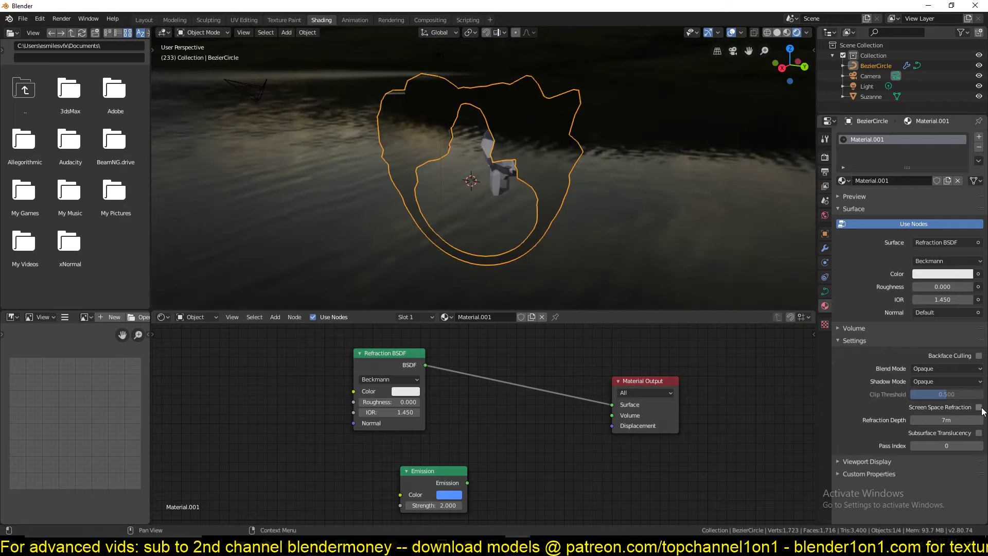
Step: Reset the ring material's Refraction Depth to 0 m, re-enable Screen Space Refraction, and check the monkey's refraction through the ring
{"action": "left_click", "coordinate": [956, 418]}
{"action": "type", "text": "0"}
{"action": "key", "text": "Return"}
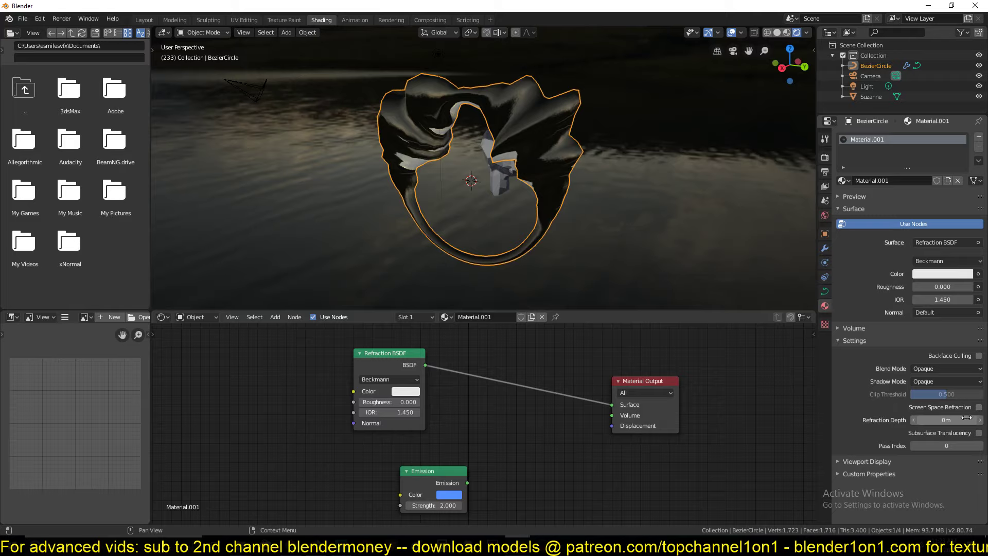
{"action": "left_click", "coordinate": [967, 406]}
{"action": "middle_click_drag", "start_coordinate": [599, 223], "coordinate": [653, 267]}
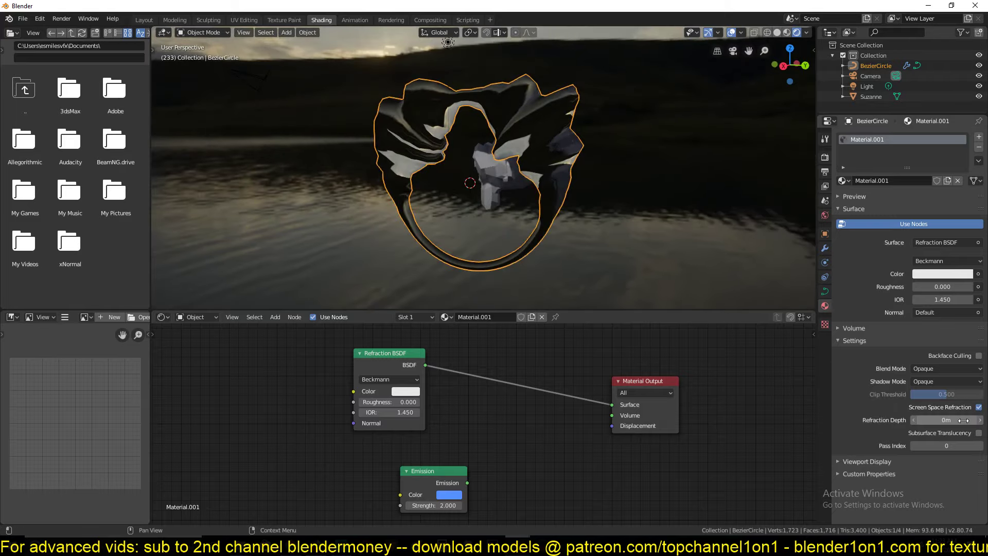
{"action": "middle_click_drag", "start_coordinate": [552, 168], "coordinate": [519, 151]}
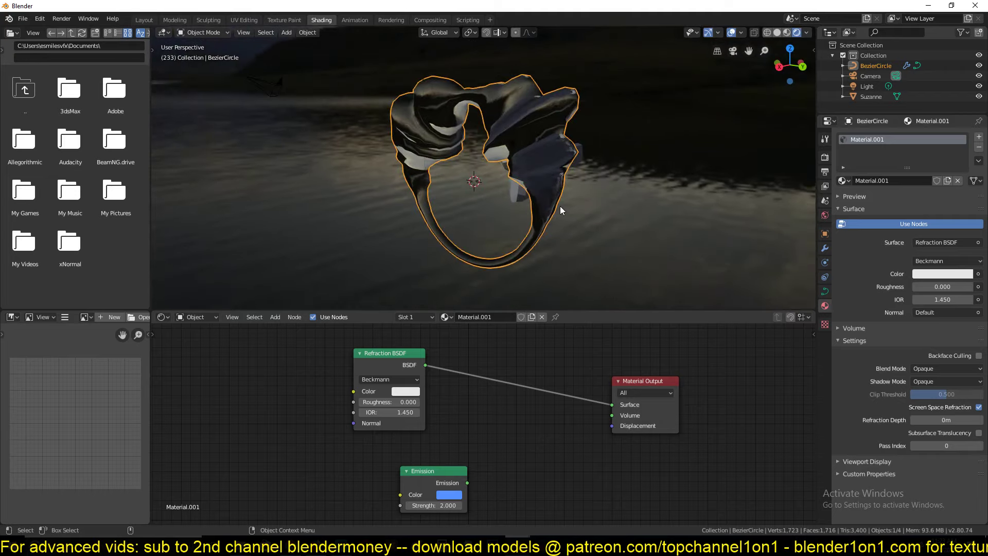
{"action": "middle_click_drag", "start_coordinate": [560, 210], "coordinate": [504, 186]}
{"action": "right_click", "coordinate": [553, 158]}
{"action": "key", "text": "Escape"}
Step: Align the Refraction BSDF and Emission nodes one above the other, leaving space before the Material Output
{"action": "middle_click_drag", "start_coordinate": [474, 405], "coordinate": [534, 395]}
{"action": "scroll", "coordinate": [533, 395], "scroll_direction": "up", "scroll_amount": 1}
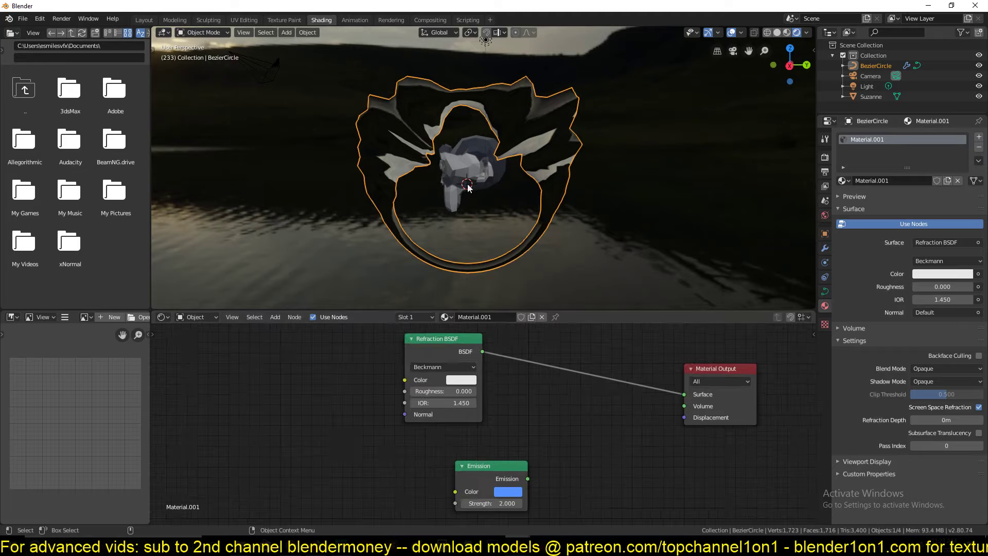
{"action": "middle_click_drag", "start_coordinate": [469, 187], "coordinate": [476, 193]}
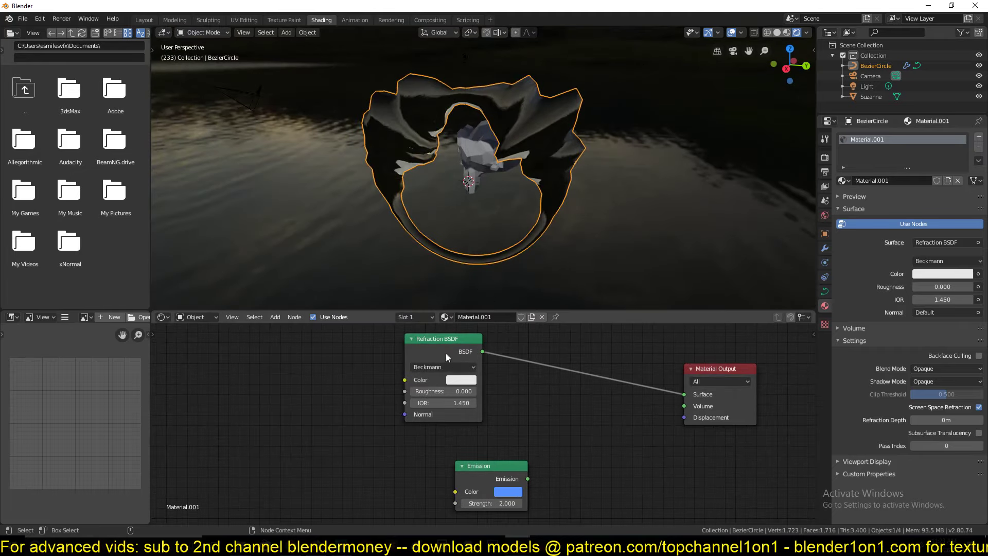
{"action": "left_click_drag", "start_coordinate": [446, 355], "coordinate": [477, 370]}
{"action": "left_click_drag", "start_coordinate": [511, 466], "coordinate": [491, 465]}
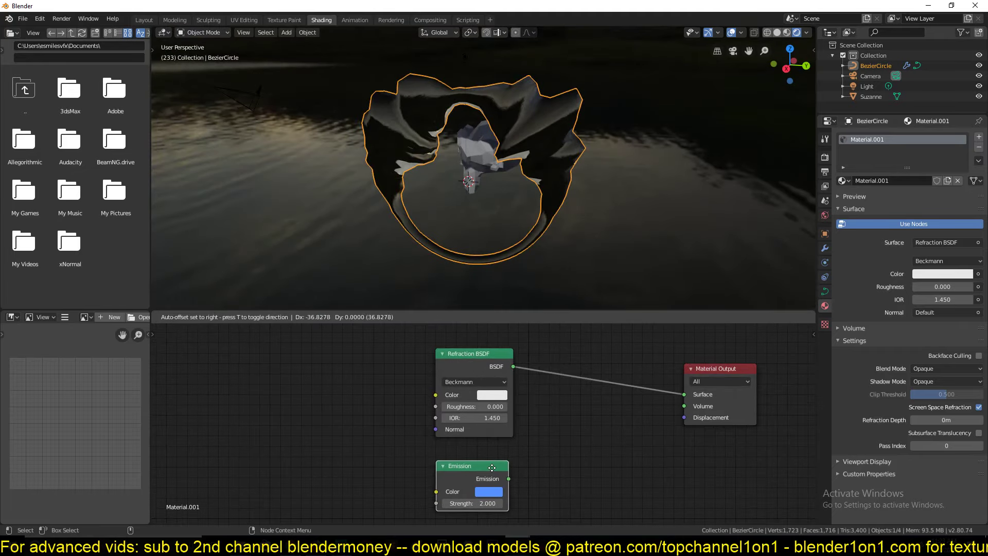
Step: Insert a Mix Shader between the Refraction BSDF and Material Output and connect Emission to its second shader input
{"action": "key", "text": "shift+a"}
{"action": "mouse_move", "coordinate": [554, 455]}
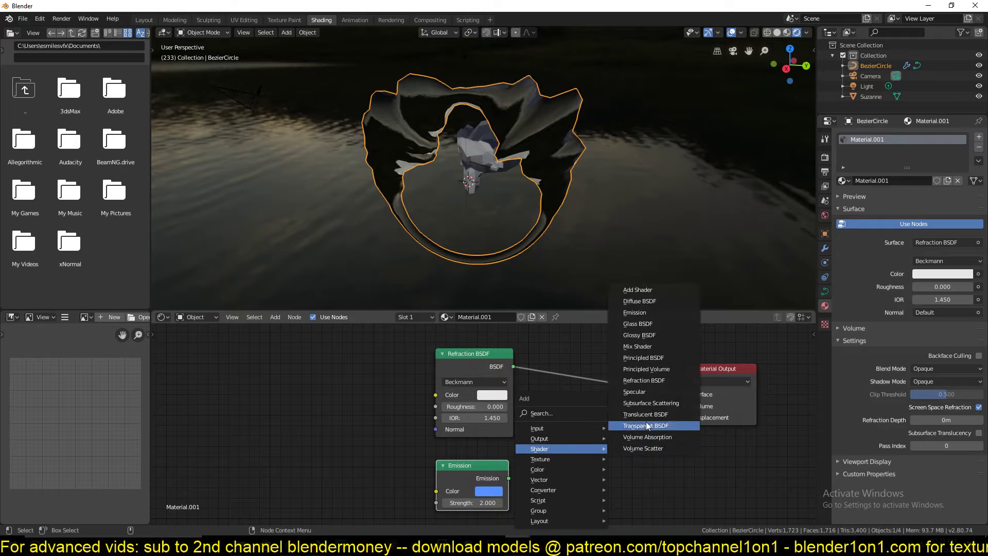
{"action": "left_click", "coordinate": [657, 359]}
{"action": "left_click", "coordinate": [605, 374]}
{"action": "left_click_drag", "start_coordinate": [605, 375], "coordinate": [584, 375]}
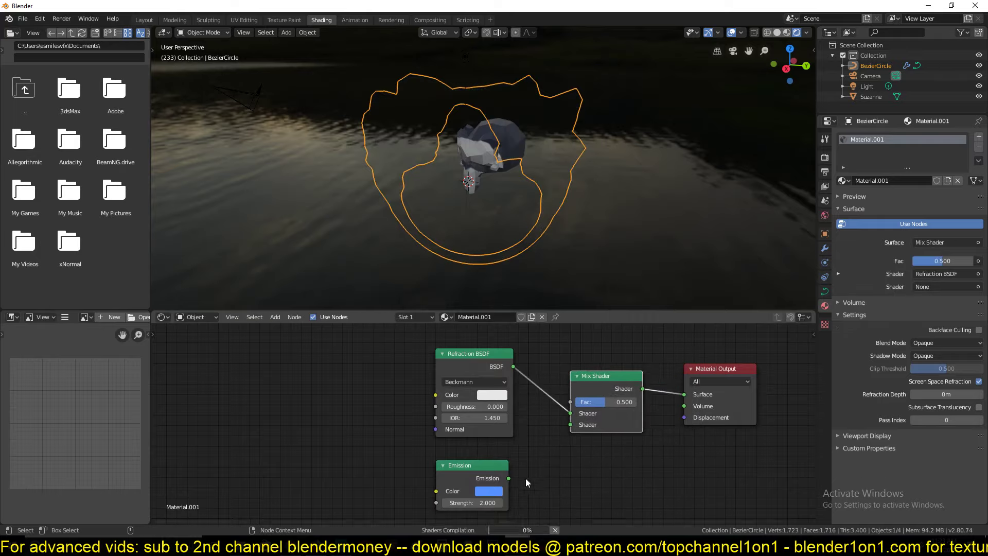
{"action": "left_click_drag", "start_coordinate": [509, 478], "coordinate": [629, 406]}
{"action": "middle_click_drag", "start_coordinate": [560, 188], "coordinate": [469, 151]}
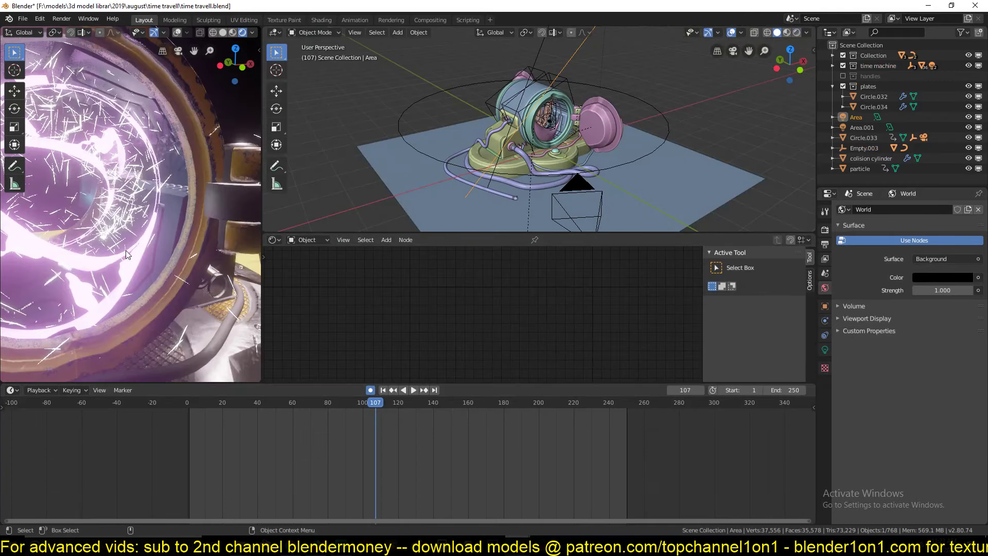
Step: Play the time travell.blend animation briefly to examine the portal's glowing patterns, stop it, and return to the ring scene
{"action": "key", "text": "space"}
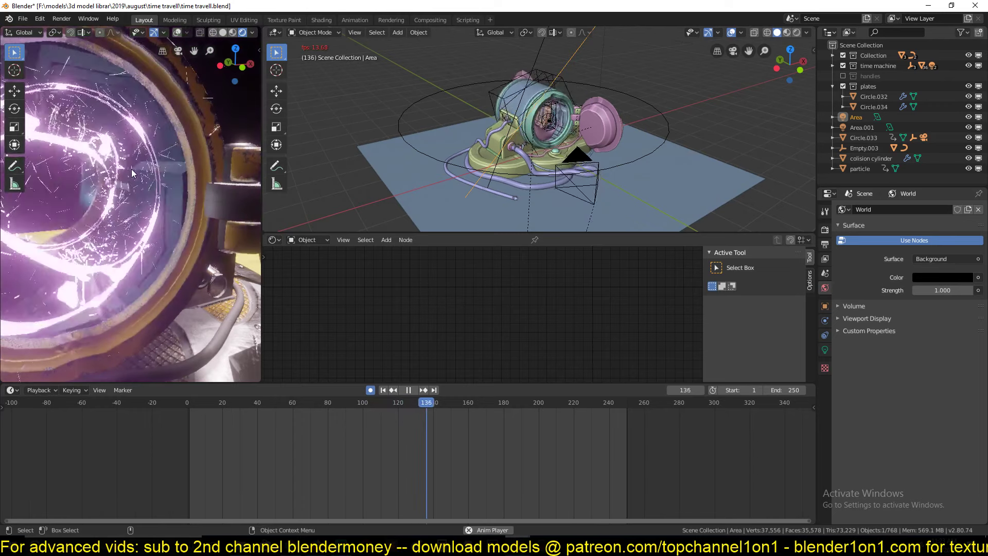
{"action": "key", "text": "space"}
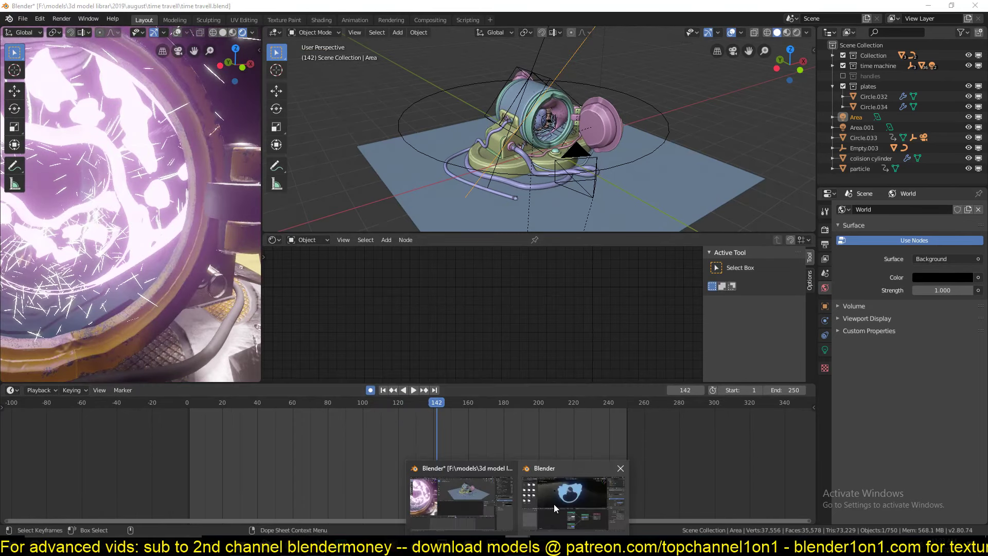
{"action": "left_click", "coordinate": [553, 504]}
Step: Add a Layer Weight node to the ring's material, placed above the Refraction BSDF
{"action": "middle_click_drag", "start_coordinate": [385, 384], "coordinate": [401, 437]}
{"action": "scroll", "coordinate": [401, 438], "scroll_direction": "down", "scroll_amount": 1}
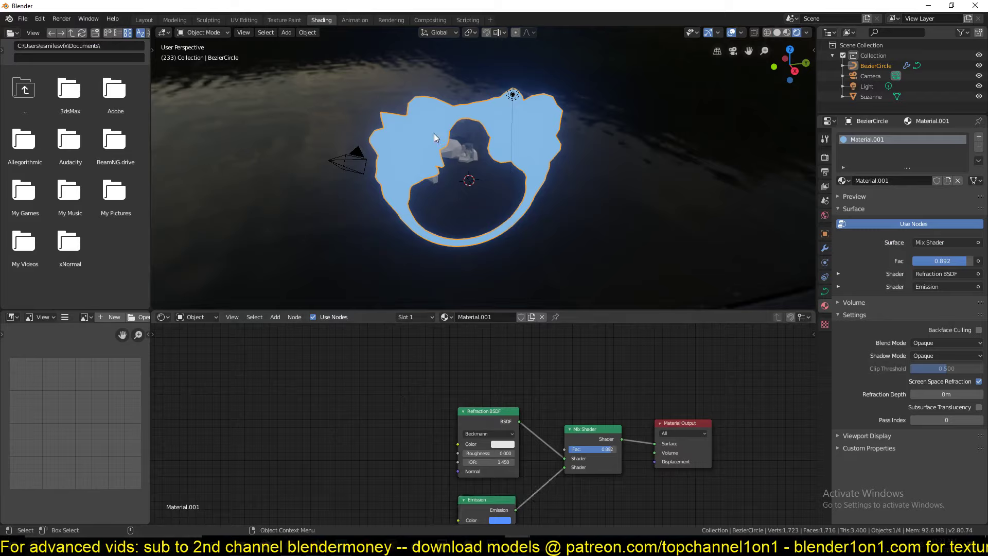
{"action": "key", "text": "shift+a"}
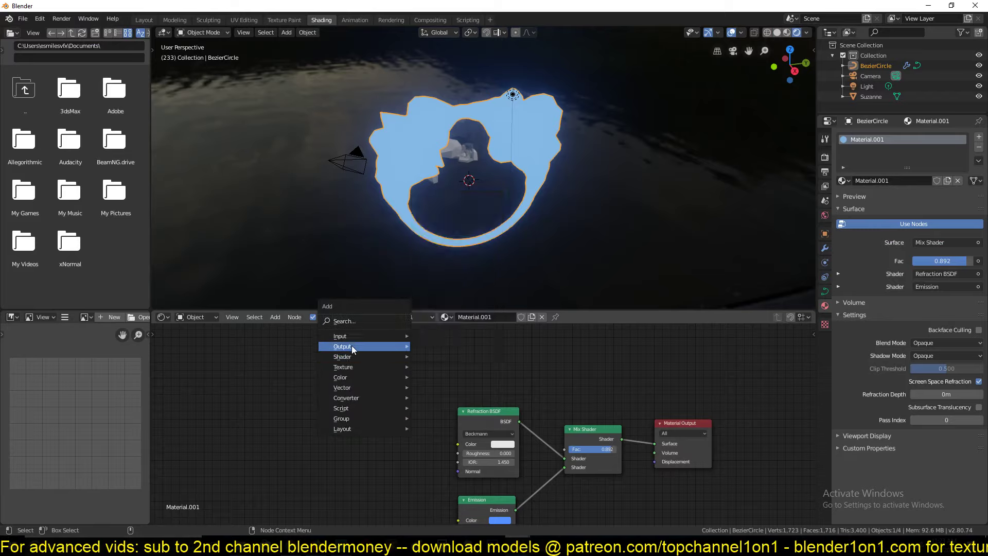
{"action": "mouse_move", "coordinate": [360, 336]}
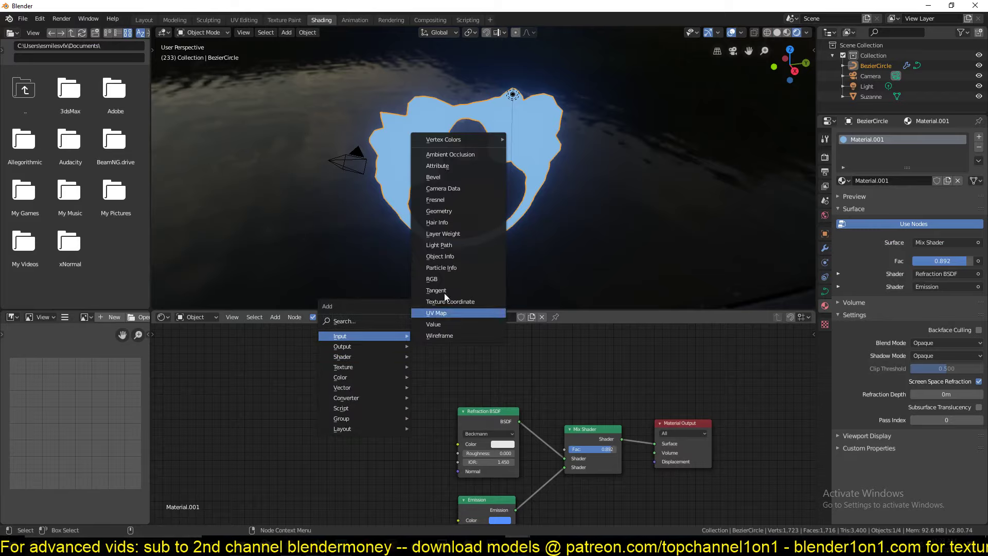
{"action": "left_click", "coordinate": [445, 234]}
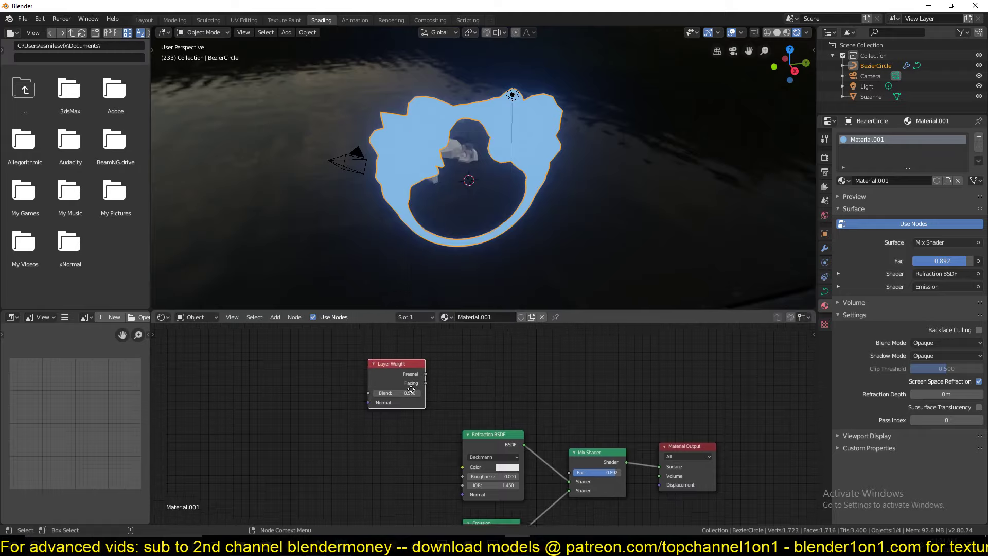
{"action": "left_click", "coordinate": [520, 394]}
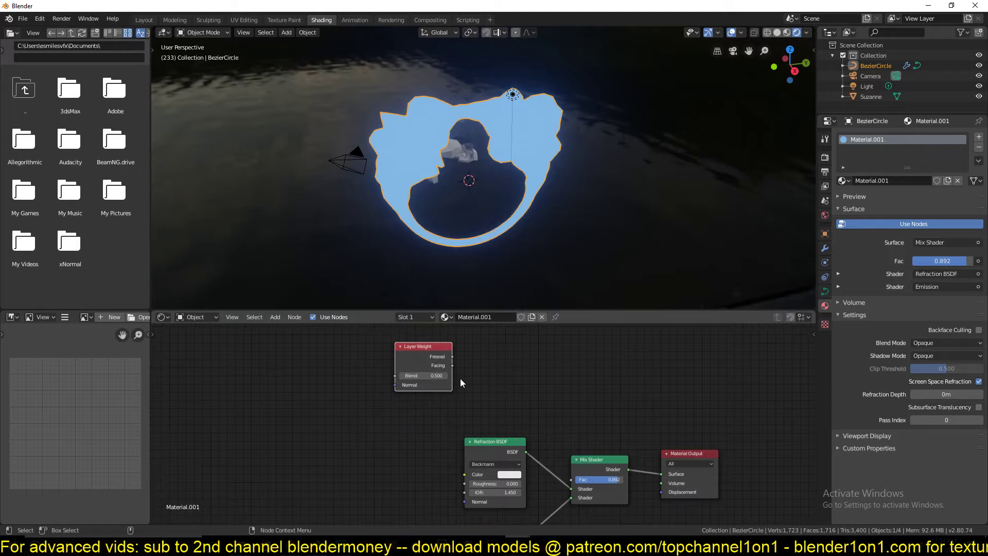
Step: Preview the Layer Weight node's Facing output on the ring through a Viewer node
{"action": "left_click", "coordinate": [431, 361], "text": "ctrl+shift"}
{"action": "mouse_move", "coordinate": [466, 195]}
{"action": "middle_mouse_down"}
{"action": "mouse_move", "coordinate": [471, 137]}
{"action": "mouse_move", "coordinate": [486, 161]}
{"action": "mouse_move", "coordinate": [482, 187]}
{"action": "middle_mouse_up"}
{"action": "left_click", "coordinate": [436, 353], "text": "ctrl+shift"}
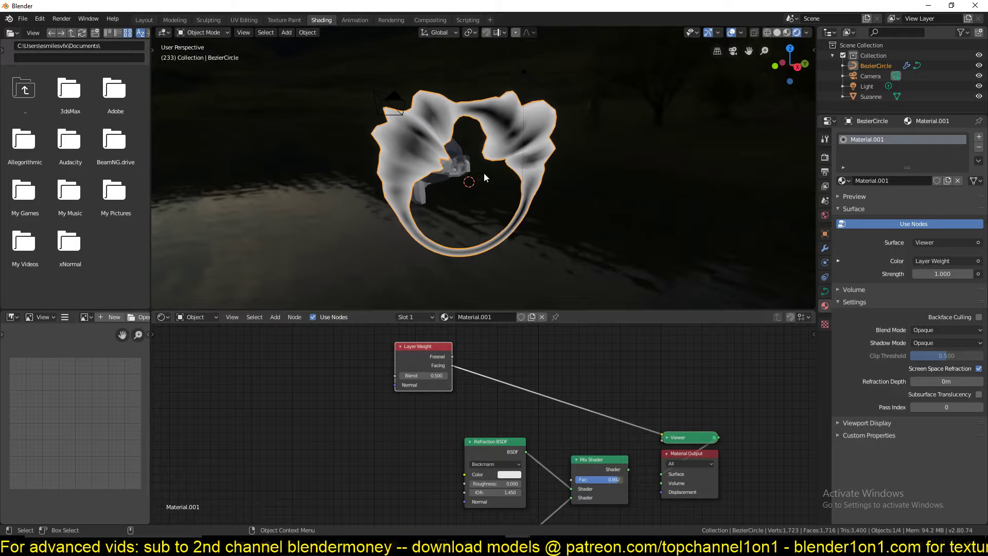
{"action": "middle_click_drag", "start_coordinate": [472, 168], "coordinate": [508, 121]}
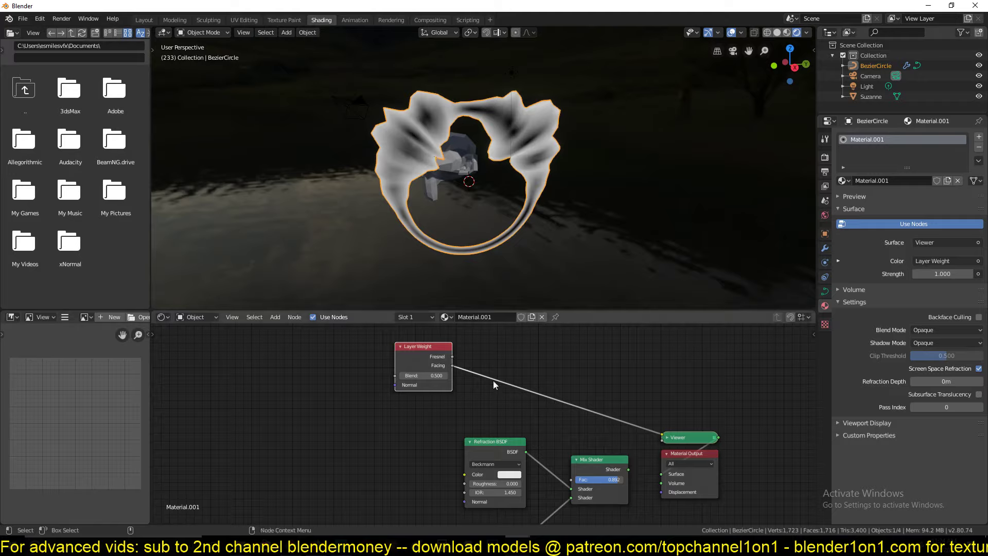
Step: Insert a ColorRamp after the Layer Weight's Facing output, moving the black stop toward the middle and the white stop to 0.718
{"action": "key", "text": "shift+a"}
{"action": "mouse_move", "coordinate": [481, 427]}
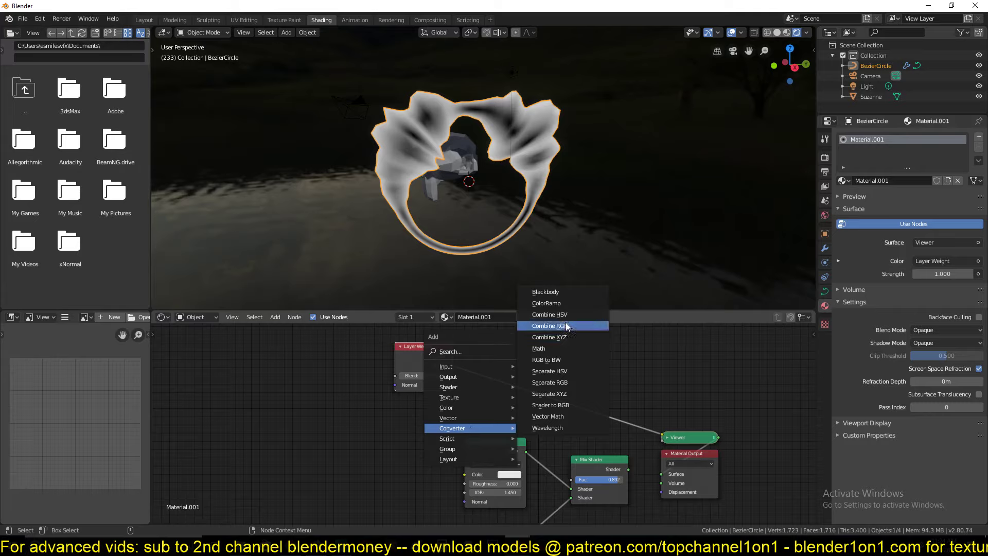
{"action": "left_click", "coordinate": [546, 303]}
{"action": "left_click", "coordinate": [498, 392]}
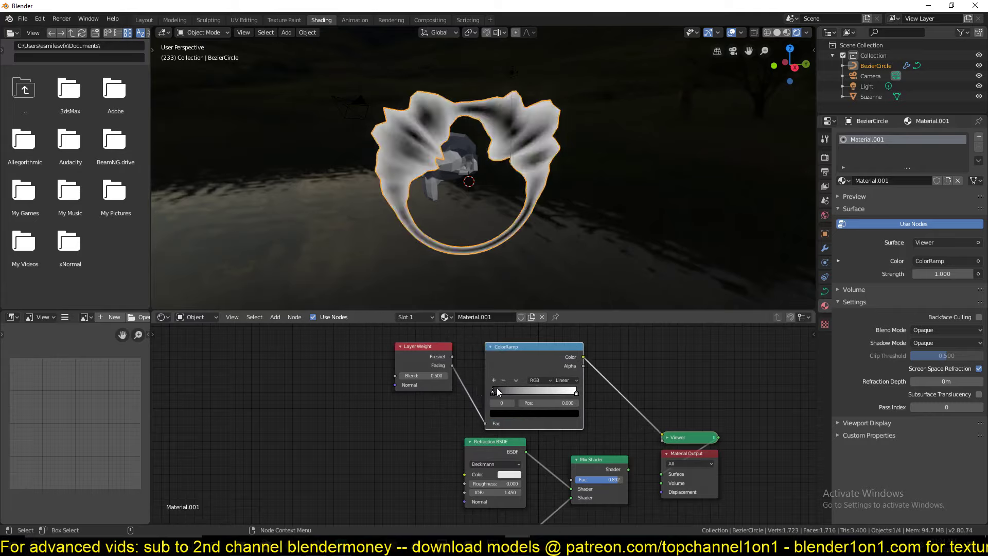
{"action": "left_click_drag", "start_coordinate": [498, 392], "coordinate": [552, 394]}
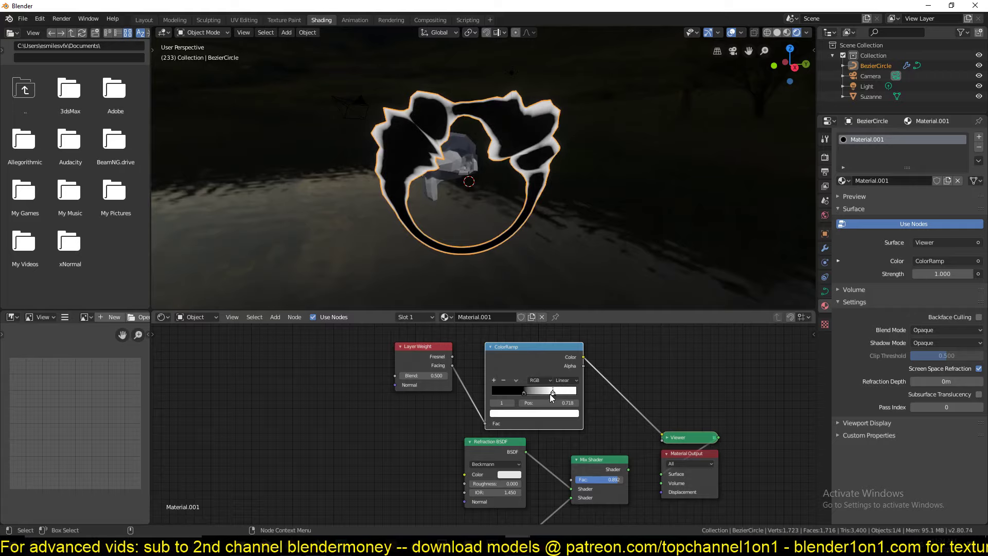
Step: Rearrange the nodes, connect the ColorRamp color to the Mix Shader's Fac, and route the Mix Shader back to the material output
{"action": "middle_click_drag", "start_coordinate": [551, 397], "coordinate": [517, 379]}
{"action": "left_click_drag", "start_coordinate": [516, 359], "coordinate": [482, 355]}
{"action": "left_click_drag", "start_coordinate": [372, 353], "coordinate": [296, 350]}
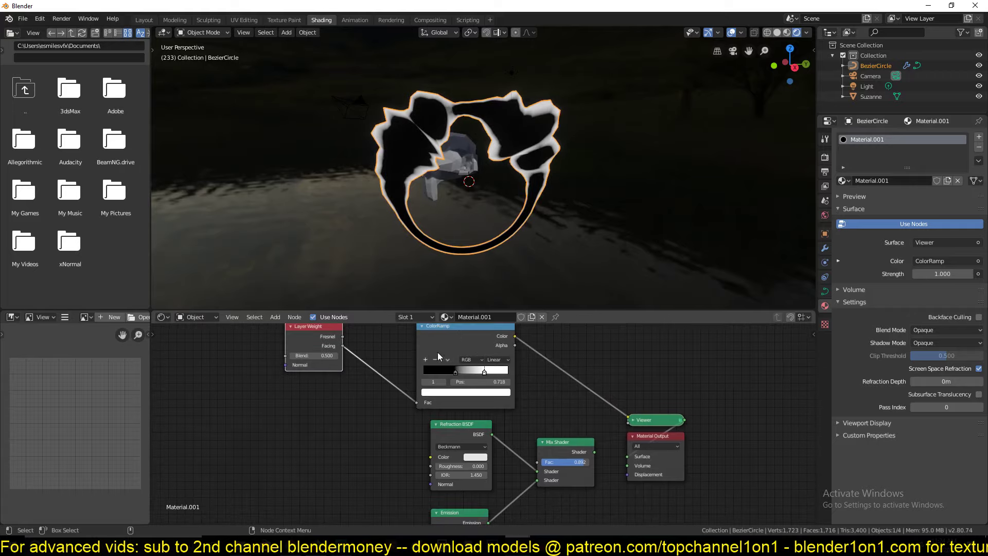
{"action": "left_click_drag", "start_coordinate": [438, 356], "coordinate": [537, 460]}
{"action": "left_click", "coordinate": [560, 451], "text": "ctrl+shift"}
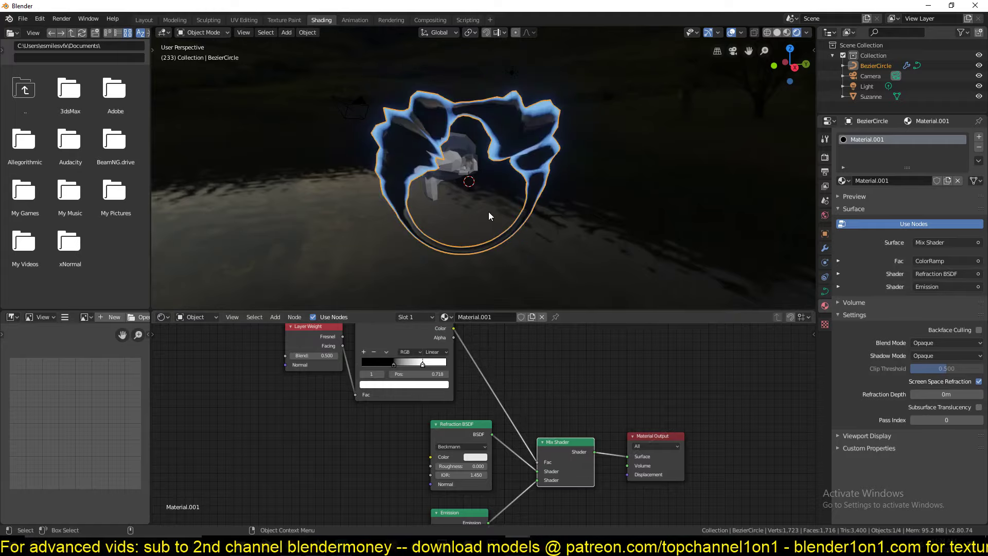
Step: Examine the ring's refraction and glowing edges from several angles and in playback, and check the portal in the other open Blender file for comparison
{"action": "mouse_move", "coordinate": [489, 212]}
{"action": "middle_mouse_down"}
{"action": "mouse_move", "coordinate": [527, 192]}
{"action": "mouse_move", "coordinate": [509, 211]}
{"action": "mouse_move", "coordinate": [480, 185]}
{"action": "mouse_move", "coordinate": [486, 222]}
{"action": "middle_mouse_up"}
{"action": "middle_click_drag", "start_coordinate": [485, 464], "coordinate": [493, 438]}
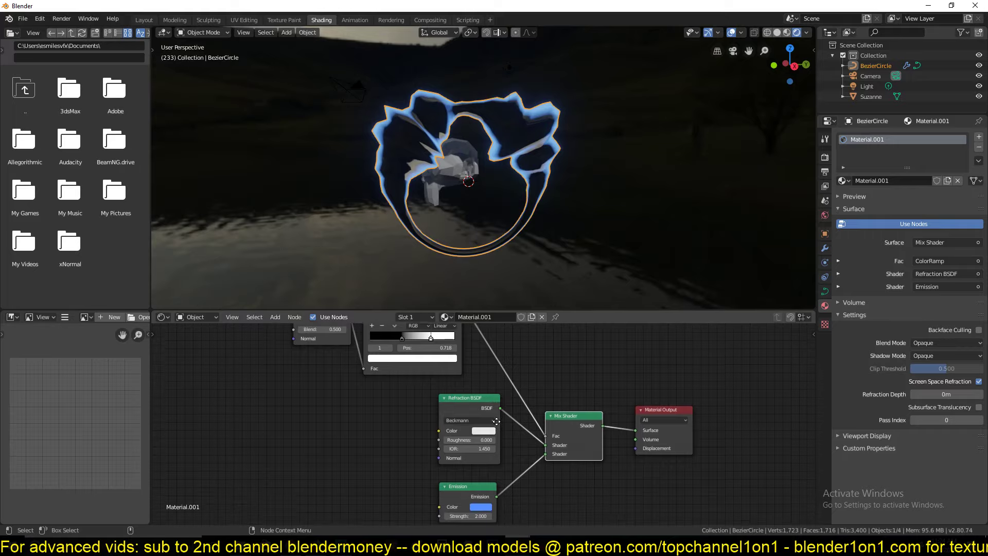
{"action": "mouse_move", "coordinate": [540, 154]}
{"action": "middle_mouse_down"}
{"action": "mouse_move", "coordinate": [553, 143]}
{"action": "mouse_move", "coordinate": [540, 134]}
{"action": "middle_mouse_up"}
{"action": "left_click", "coordinate": [439, 187]}
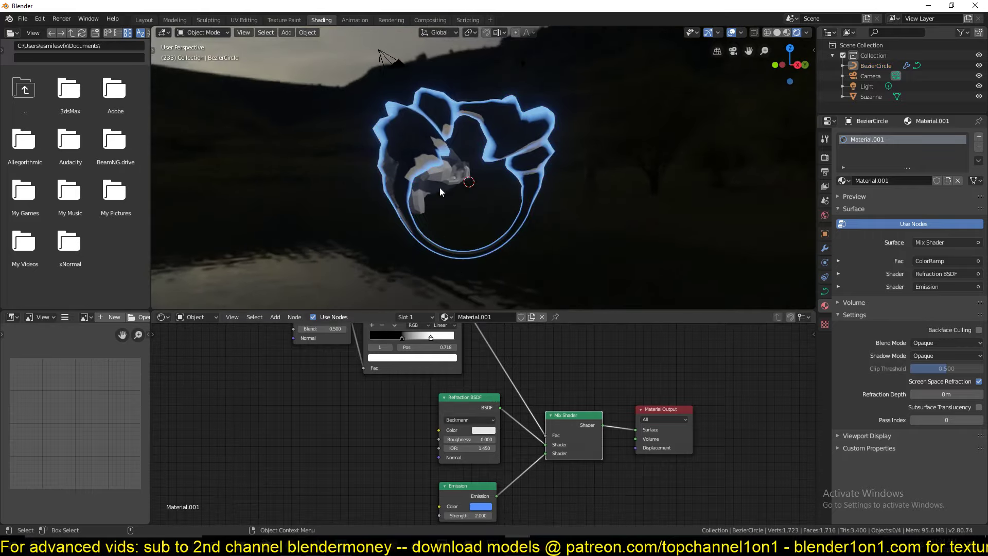
{"action": "middle_click_drag", "start_coordinate": [439, 188], "coordinate": [453, 124]}
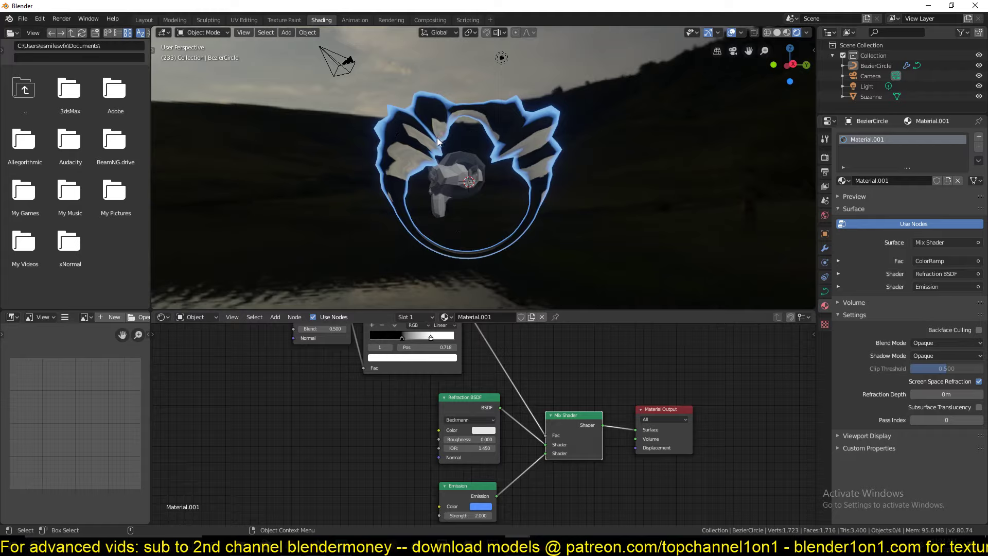
{"action": "middle_click_drag", "start_coordinate": [426, 166], "coordinate": [546, 97]}
{"action": "key", "text": "space"}
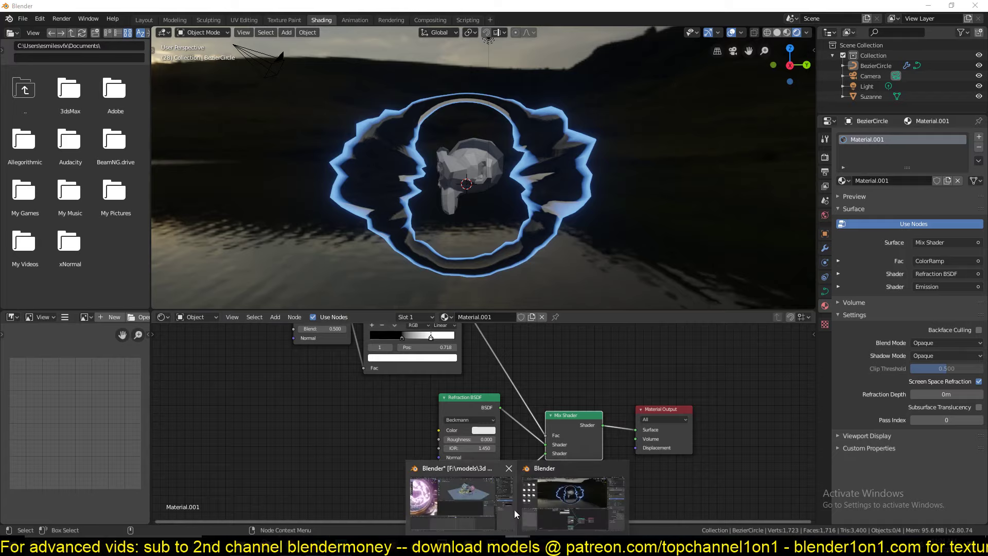
{"action": "left_click", "coordinate": [464, 493]}
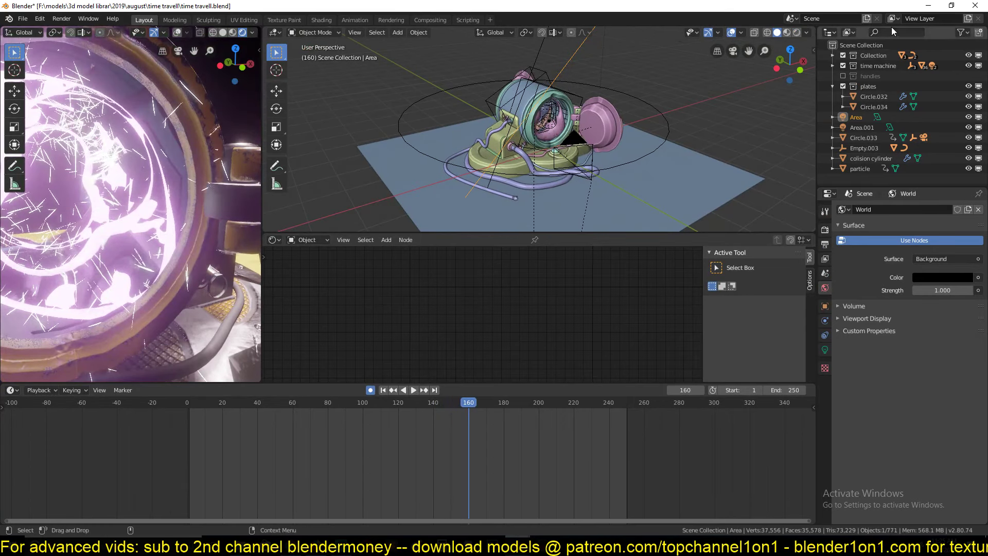
{"action": "left_click", "coordinate": [551, 497]}
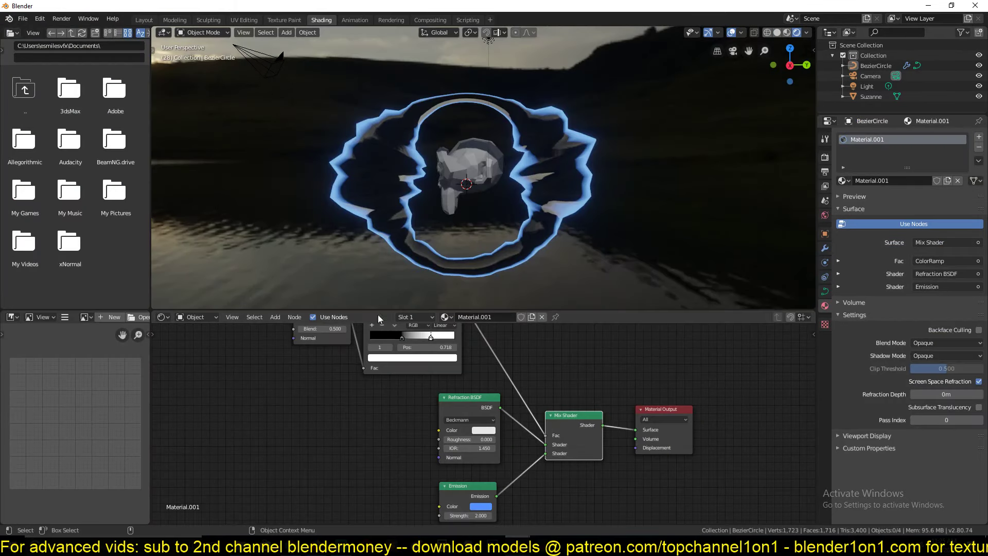
Step: Add a Noise Texture node to the ring's material, in the empty space left of the Refraction BSDF
{"action": "scroll", "coordinate": [311, 423], "scroll_direction": "down", "scroll_amount": 5}
{"action": "middle_click_drag", "start_coordinate": [326, 425], "coordinate": [410, 415]}
{"action": "scroll", "coordinate": [401, 412], "scroll_direction": "up", "scroll_amount": 4}
{"action": "key", "text": "shift+a"}
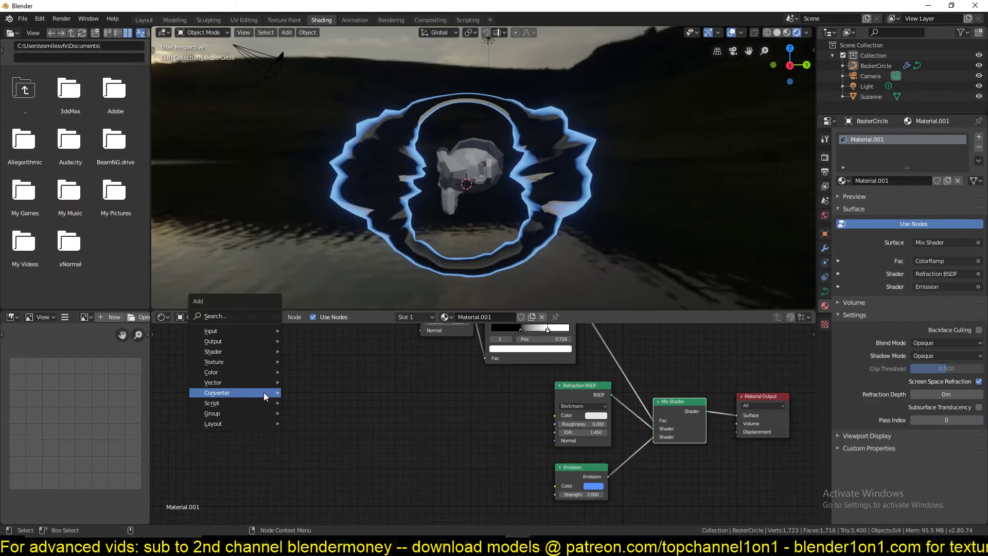
{"action": "mouse_move", "coordinate": [239, 332]}
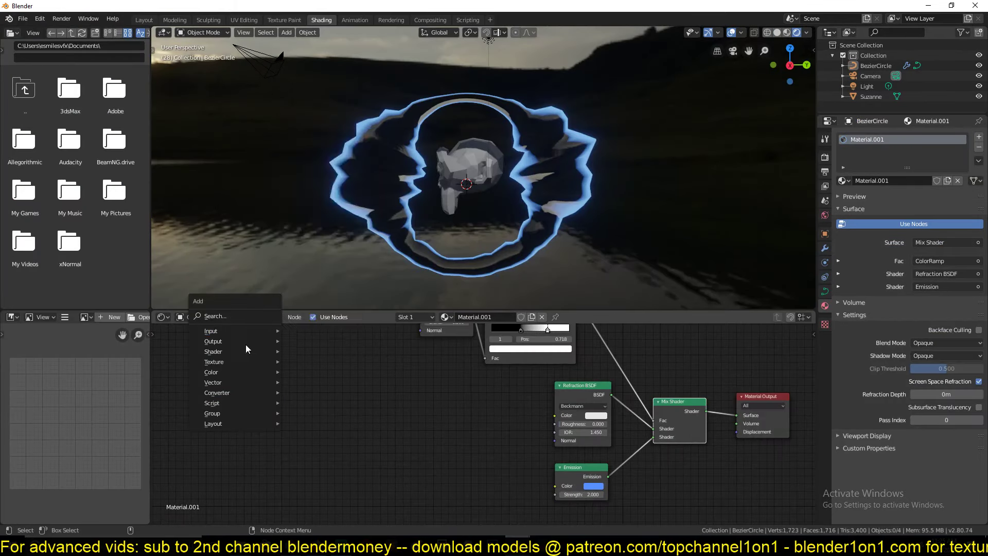
{"action": "mouse_move", "coordinate": [242, 364]}
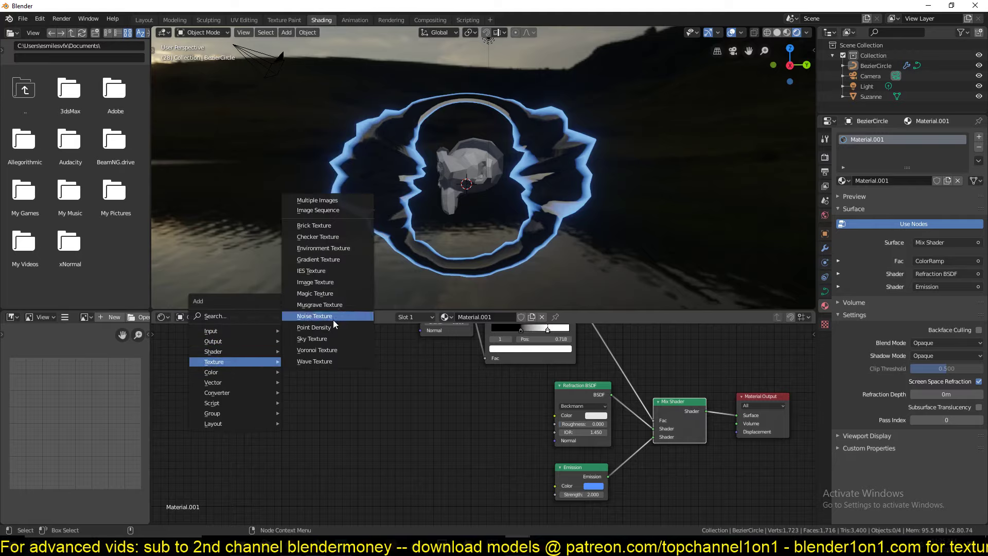
{"action": "left_click", "coordinate": [314, 315]}
{"action": "left_click", "coordinate": [311, 411]}
Step: Preview the Noise Texture's Color and Fac outputs on the ring through a Viewer node, and set the noise scale to 7.700
{"action": "left_click", "coordinate": [311, 411], "text": "ctrl+shift"}
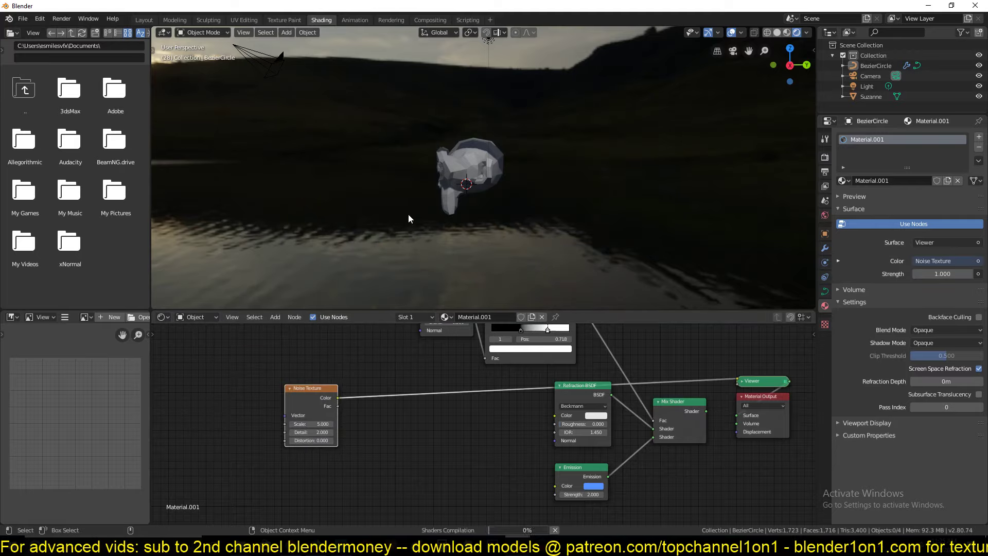
{"action": "middle_click_drag", "start_coordinate": [421, 208], "coordinate": [310, 254]}
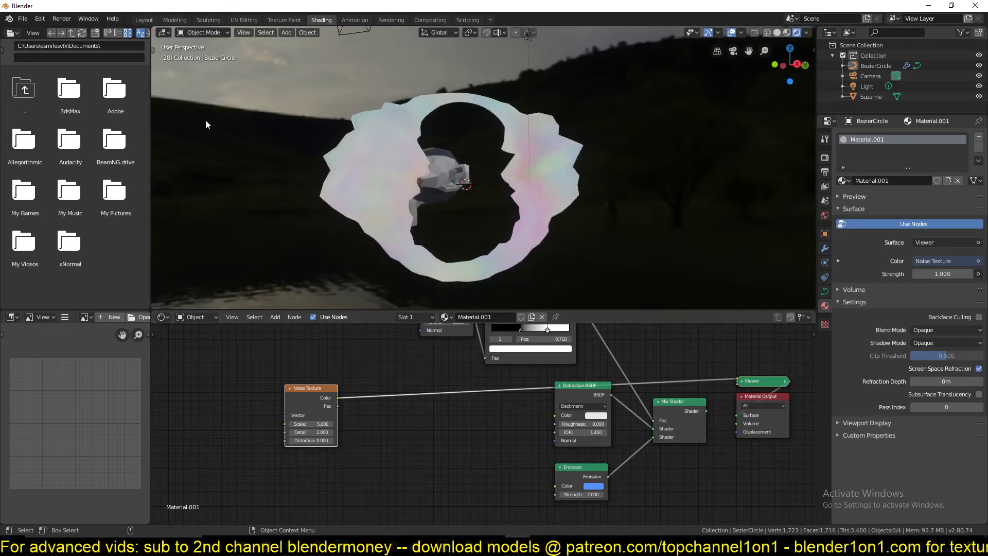
{"action": "left_click", "coordinate": [312, 391], "text": "ctrl+shift"}
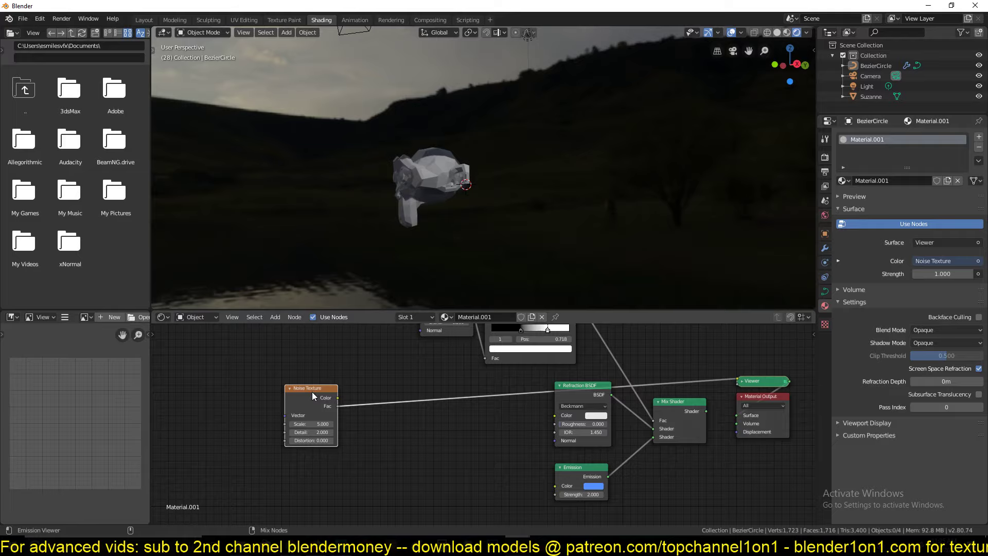
{"action": "middle_click_drag", "start_coordinate": [393, 191], "coordinate": [403, 149]}
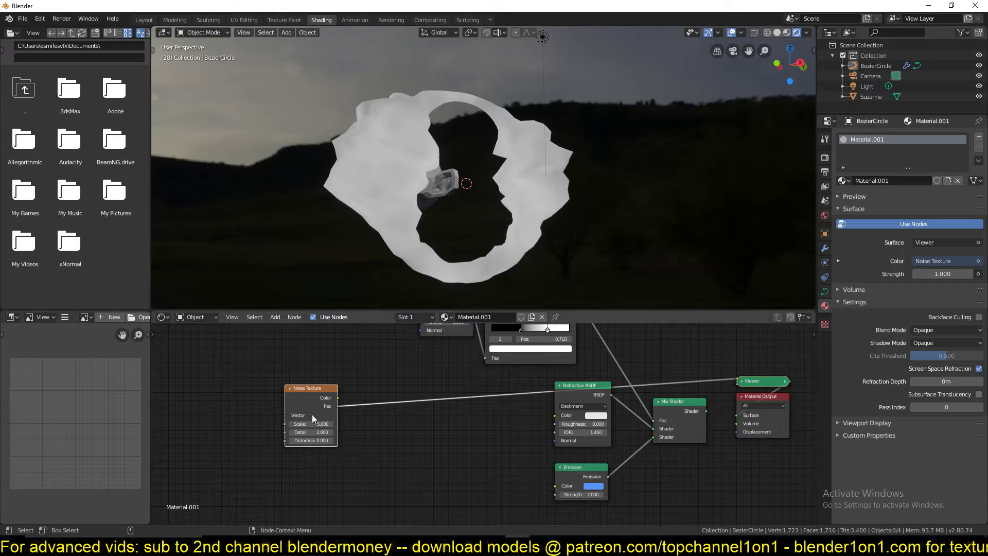
{"action": "left_click_drag", "start_coordinate": [311, 424], "coordinate": [351, 423]}
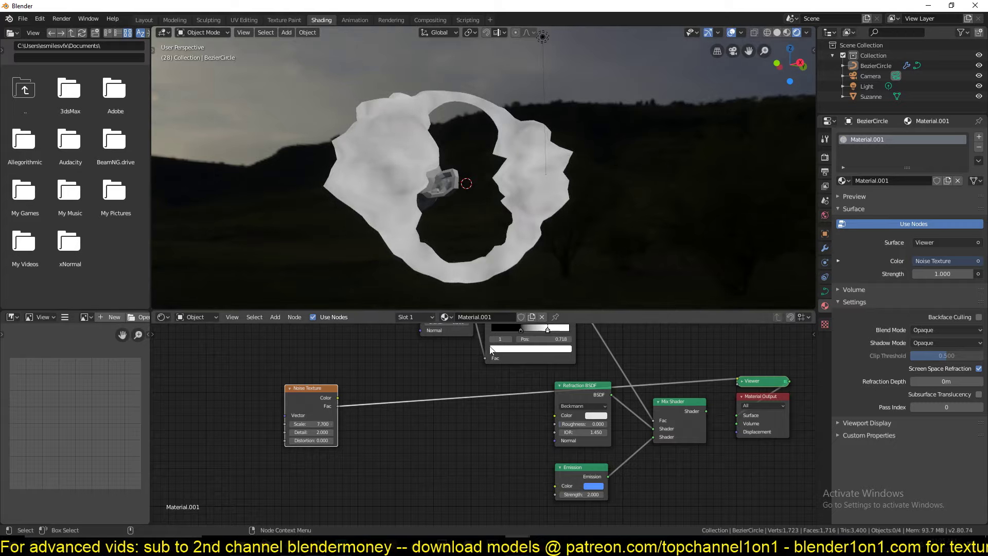
Step: Insert a ColorRamp after the Noise Texture's Fac output and move its black stop to position 0.436
{"action": "key", "text": "shift+a"}
{"action": "mouse_move", "coordinate": [358, 403]}
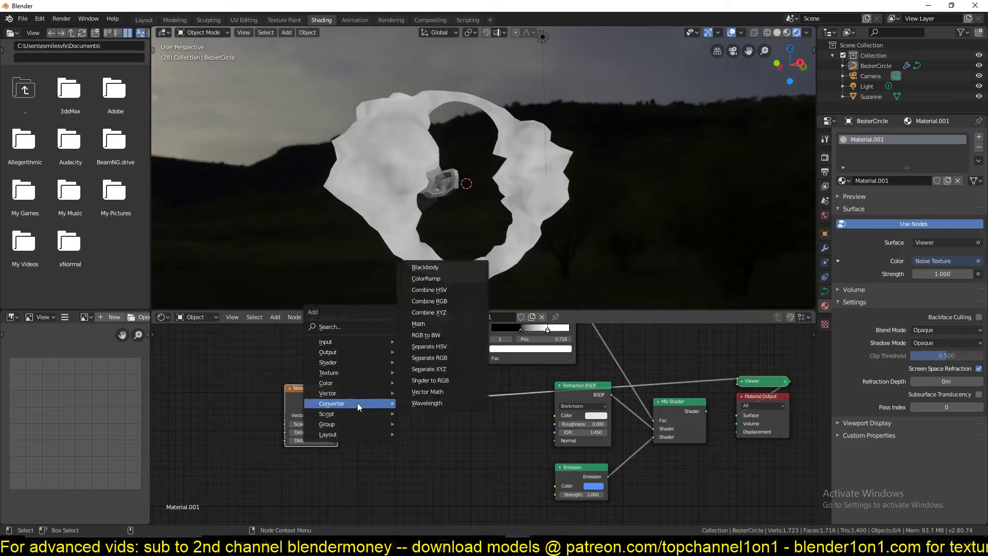
{"action": "left_click", "coordinate": [426, 278]}
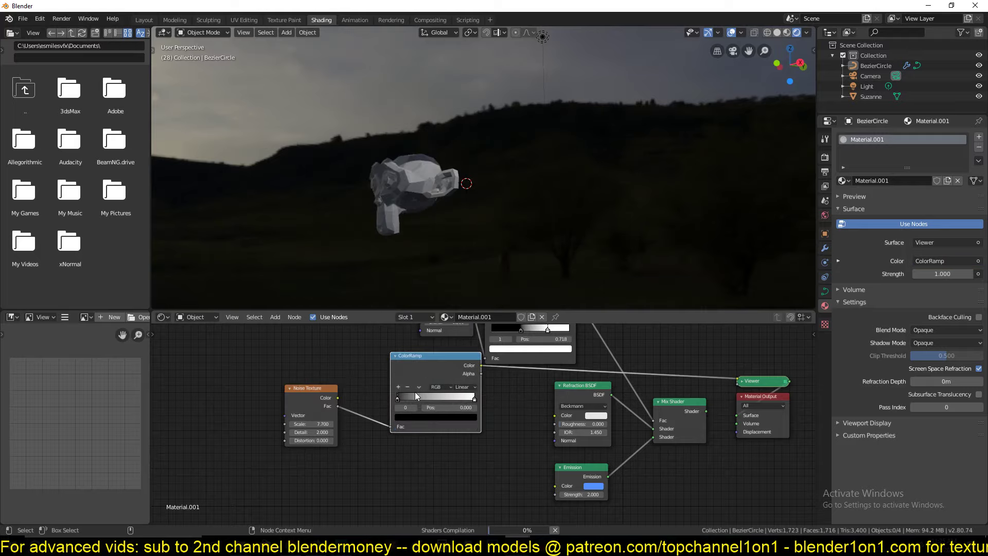
{"action": "left_click_drag", "start_coordinate": [403, 401], "coordinate": [443, 389]}
{"action": "left_click_drag", "start_coordinate": [436, 353], "coordinate": [416, 389]}
Step: Connect the noise ColorRamp's color to the Mix Shader's Fac and route the Mix Shader back to the material output
{"action": "middle_click_drag", "start_coordinate": [429, 349], "coordinate": [405, 336]}
{"action": "scroll", "coordinate": [450, 344], "scroll_direction": "down", "scroll_amount": 1}
{"action": "left_click_drag", "start_coordinate": [406, 416], "coordinate": [579, 433]}
{"action": "left_click", "coordinate": [600, 423], "text": "ctrl+shift"}
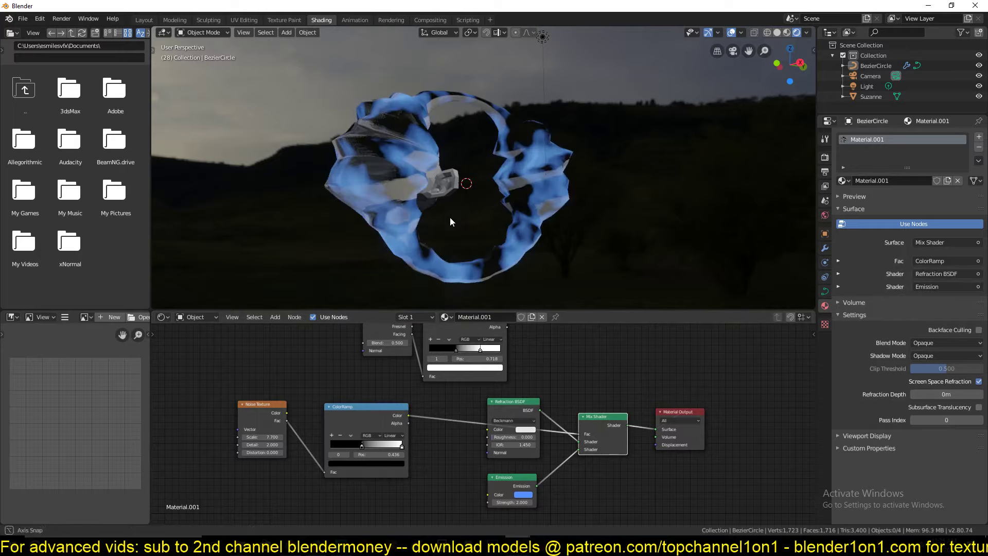
Step: Play the animation and view the ring from another angle to check the noise-driven emission pattern
{"action": "left_click", "coordinate": [454, 202]}
{"action": "key", "text": "space"}
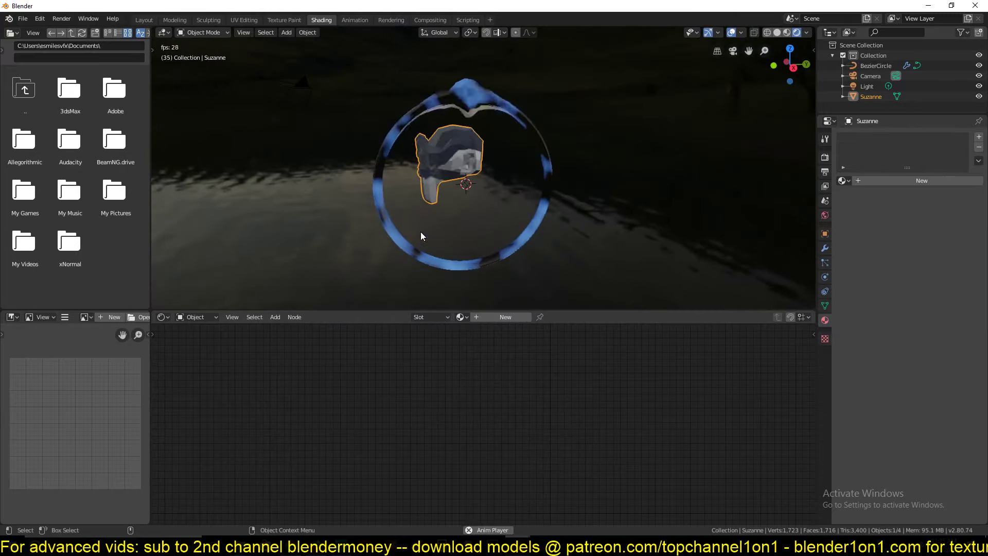
{"action": "middle_click_drag", "start_coordinate": [431, 227], "coordinate": [458, 156]}
{"action": "key", "text": "space"}
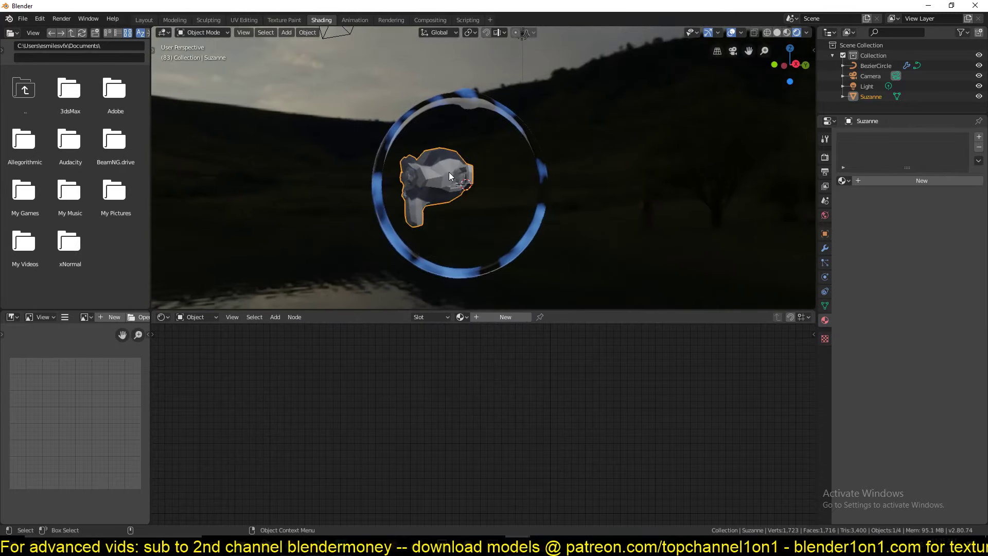
{"action": "key", "text": "space"}
{"action": "key", "text": "space"}
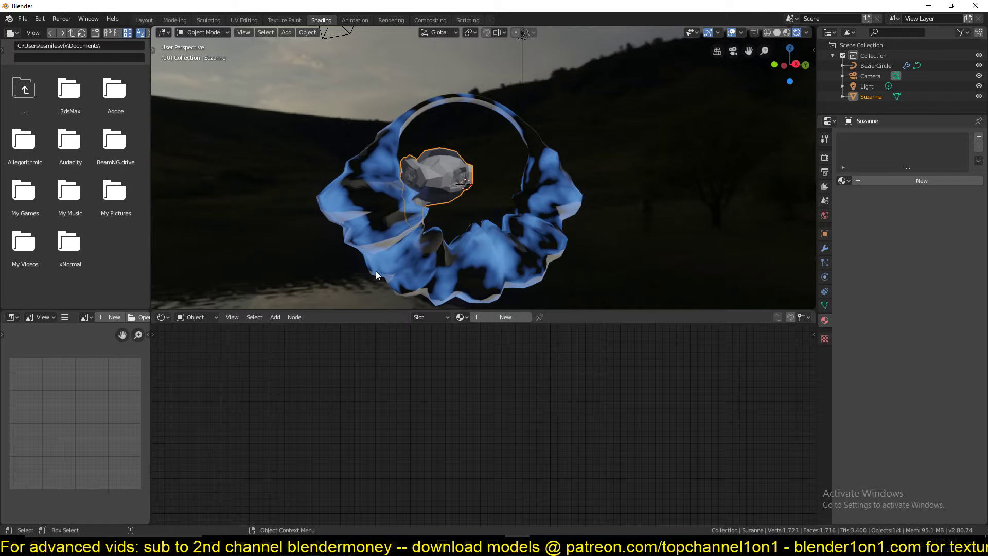
Step: Select the ring and move its Layer Weight node and connected ColorRamp to just above the noise nodes
{"action": "left_click", "coordinate": [369, 243]}
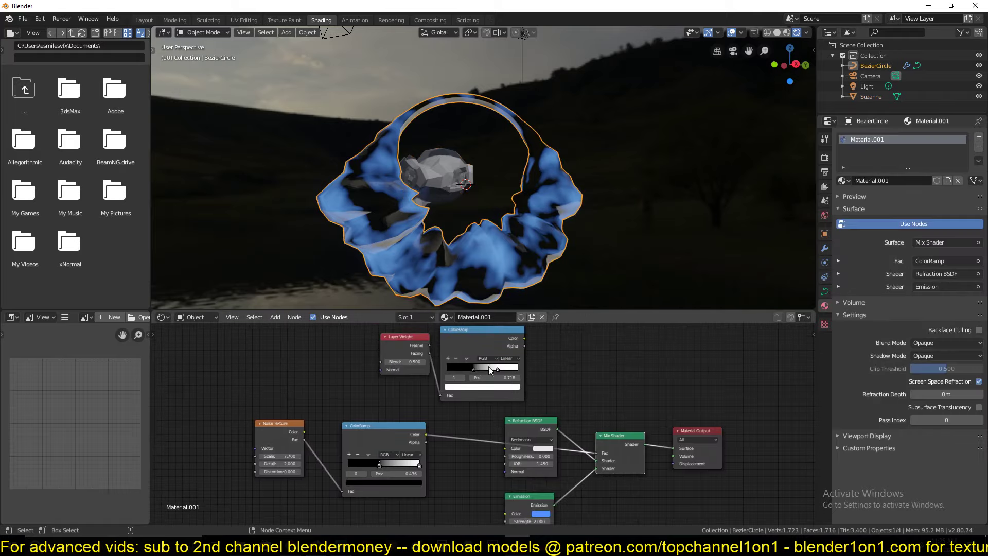
{"action": "left_click_drag", "start_coordinate": [370, 330], "coordinate": [510, 377]}
{"action": "key", "text": "g"}
{"action": "left_click", "coordinate": [373, 365]}
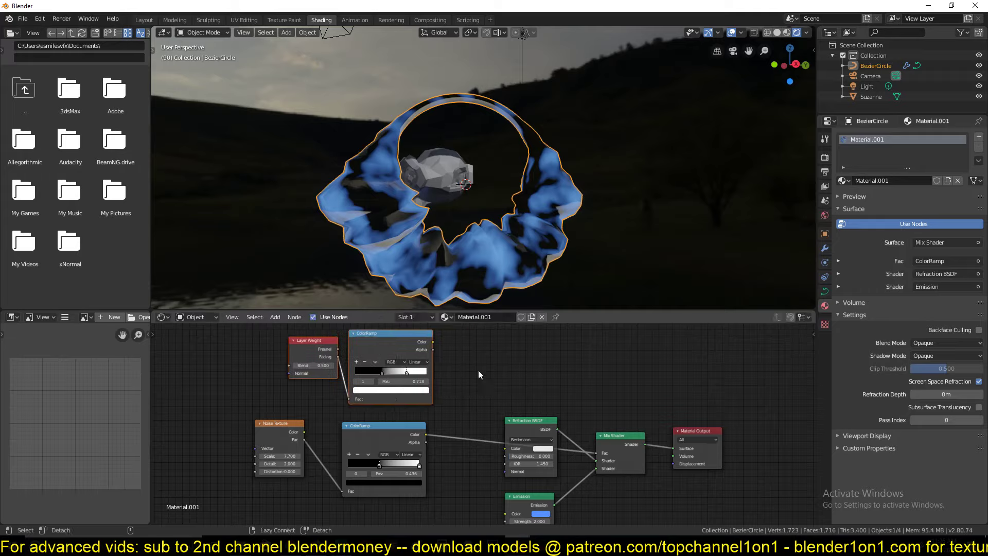